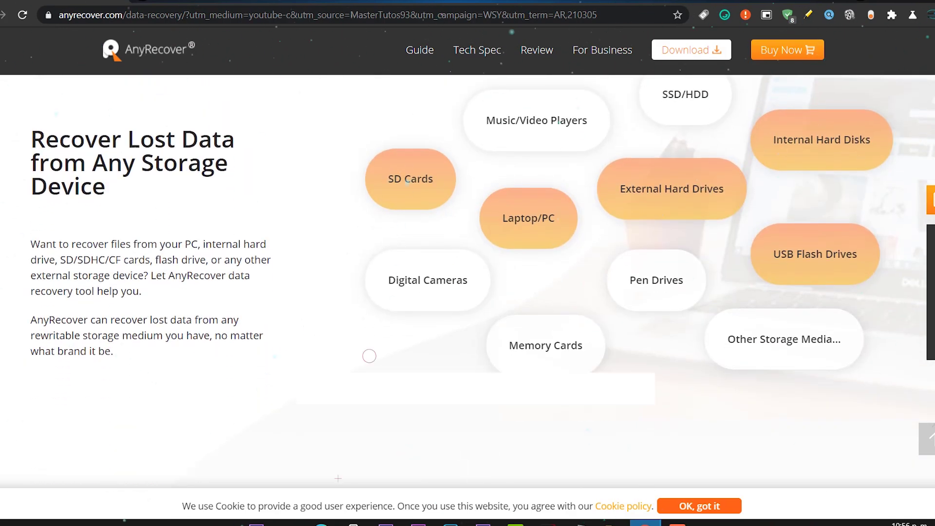
# Step: Review the AnyRecover web page's supported storage devices, recoverable file types and Windows recovery steps
pyautogui.scroll(1, 598, 215)
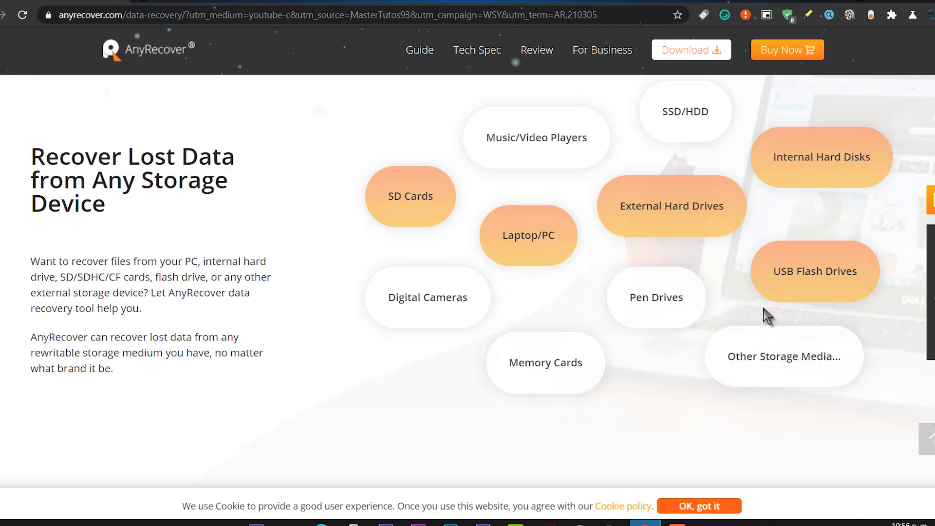
pyautogui.scroll(-10, 618, 299)
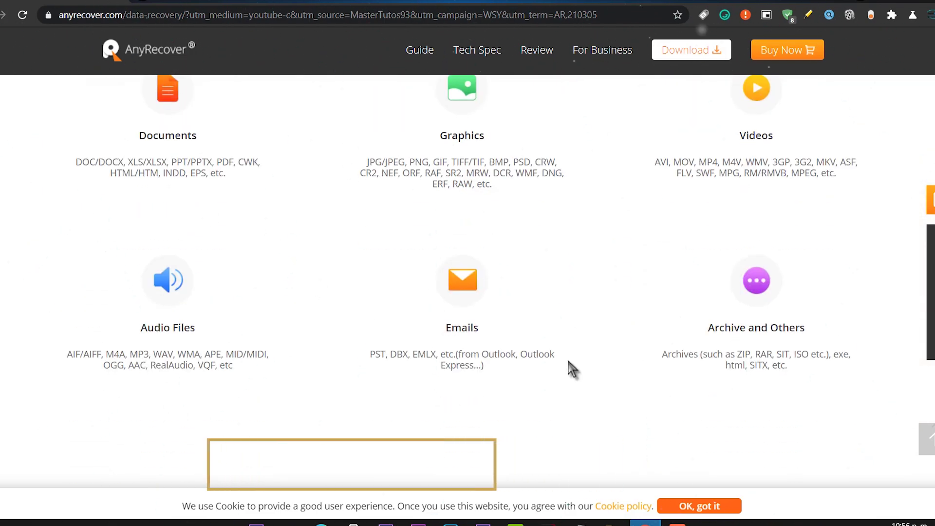
pyautogui.scroll(-6, 614, 295)
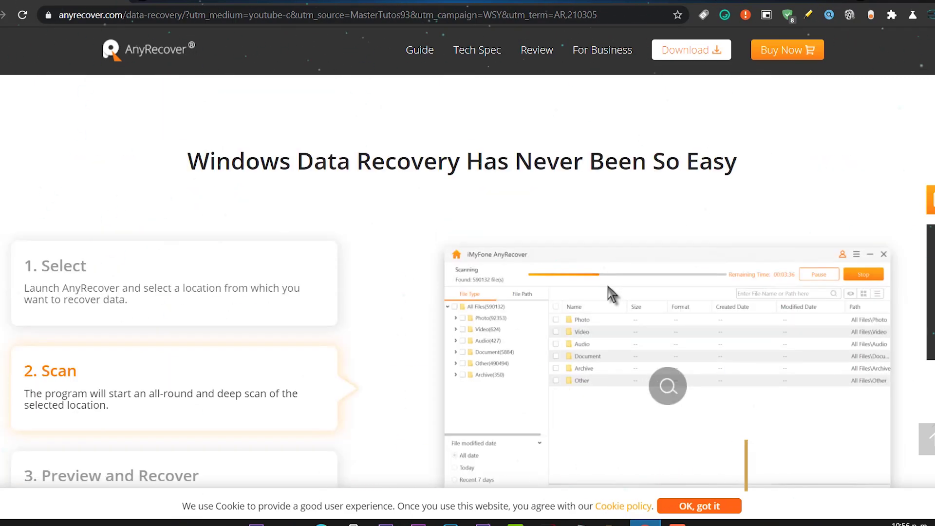
pyautogui.scroll(-3, 612, 293)
pyautogui.scroll(-12, 604, 290)
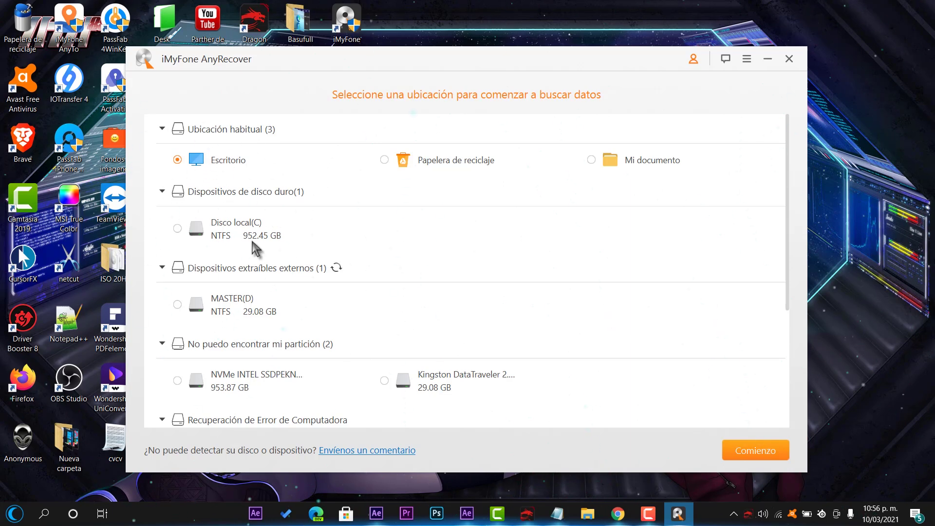
# Step: In iMyFone AnyRecover, examine the available scan locations, from common locations and drives to crashed-computer recovery, virtual disks and custom folders
pyautogui.scroll(-1, 215, 284)
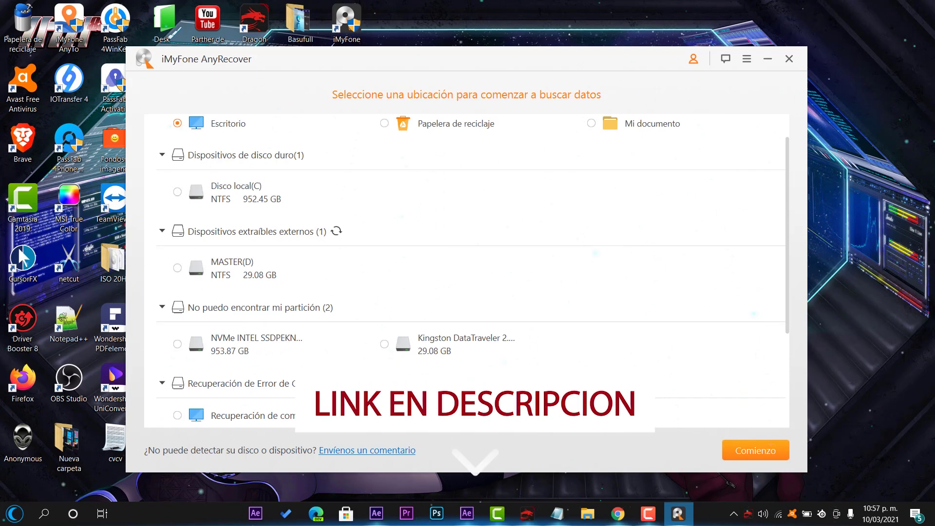
pyautogui.scroll(-2, 218, 311)
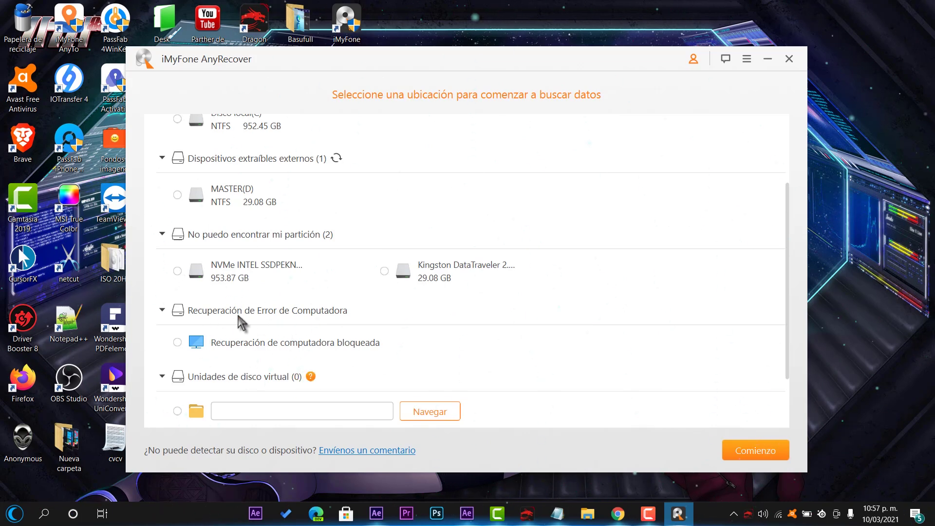
pyautogui.scroll(-2, 292, 322)
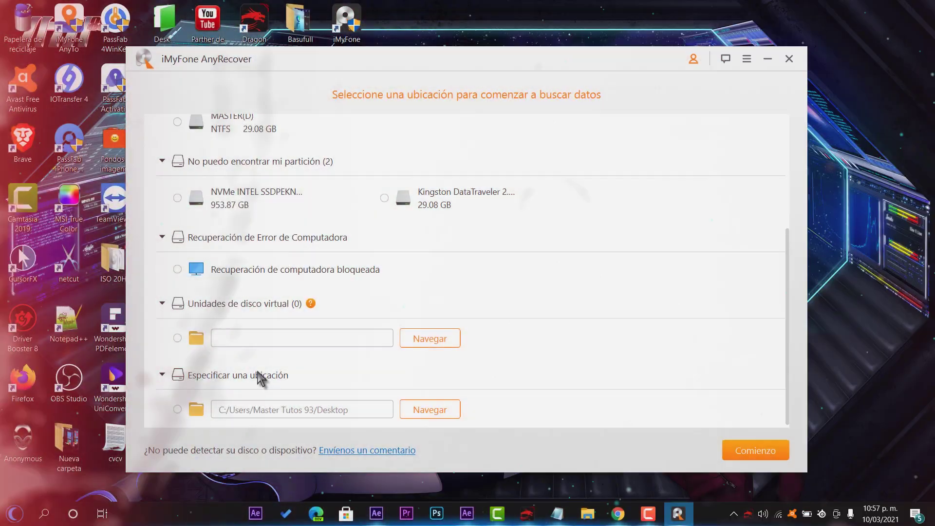
pyautogui.scroll(-1, 276, 322)
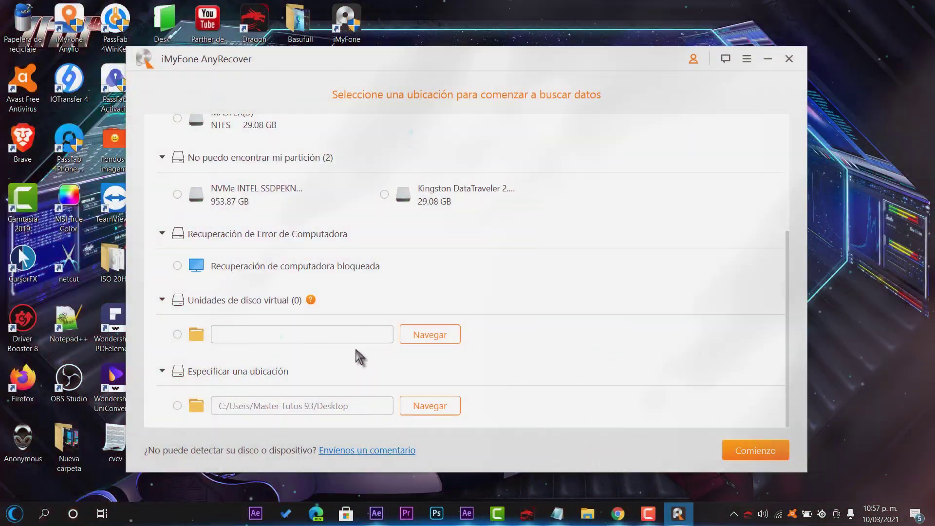
pyautogui.scroll(5, 349, 365)
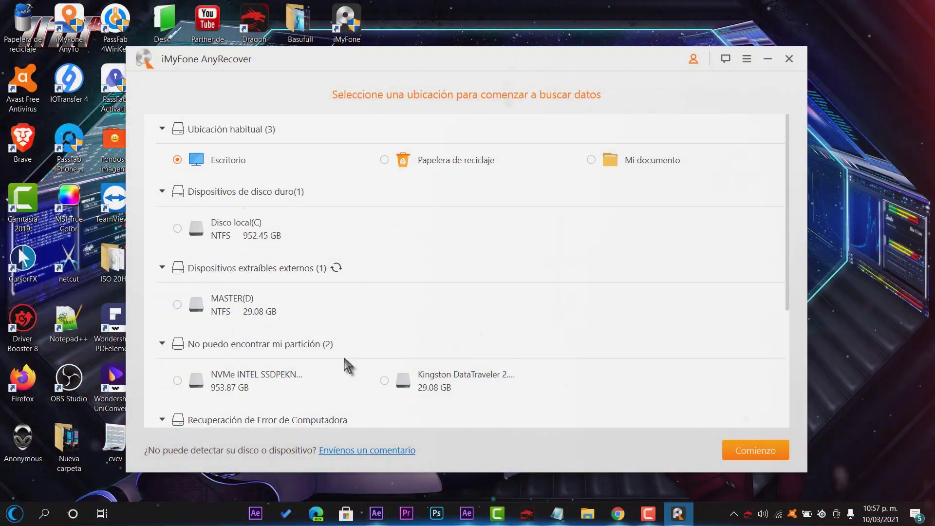
pyautogui.scroll(-3, 340, 360)
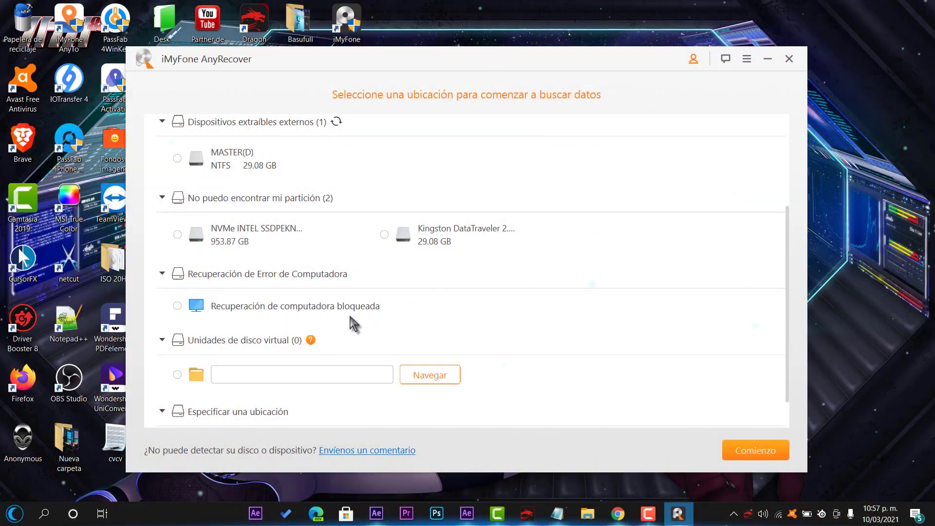
# Step: Switch to File Explorer and inspect the files stored on the MASTER (D:) drive
pyautogui.press('super+e')
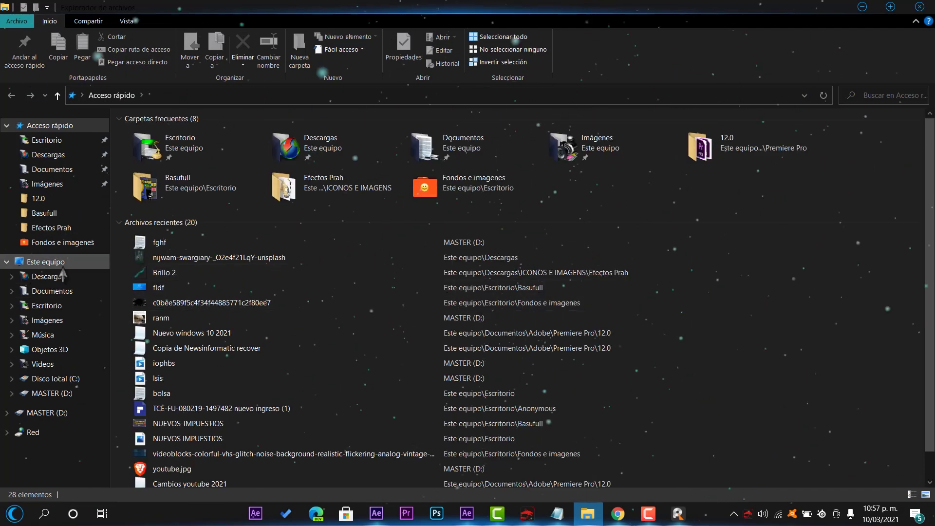
pyautogui.click(49, 262)
pyautogui.doubleClick(358, 250)
pyautogui.moveTo(804, 359); pyautogui.dragTo(219, 229)
pyautogui.moveTo(871, 321); pyautogui.dragTo(198, 109)
pyautogui.click(439, 373)
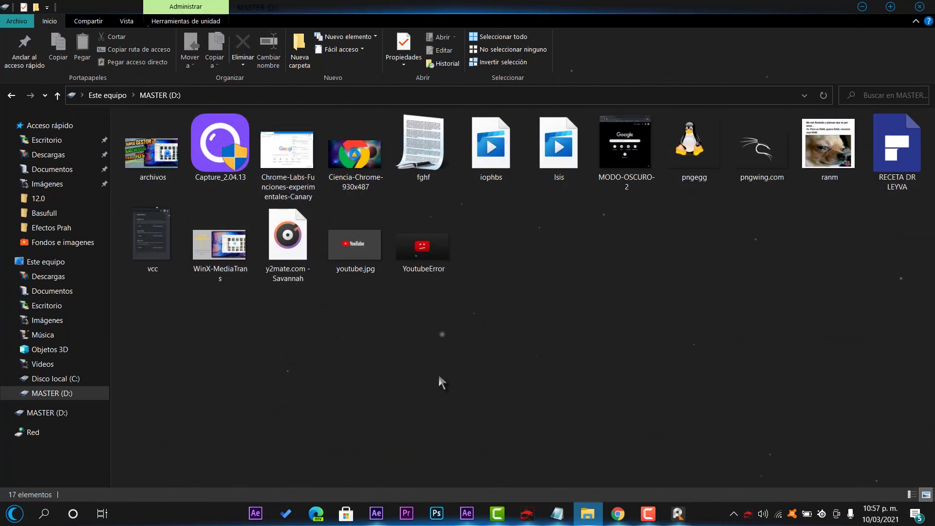
# Step: Quick-format the MASTER (D:) drive as NTFS with 4096-byte allocation units and the volume label MASTER
pyautogui.hotkey('alt', 'Up')
pyautogui.rightClick(366, 249)
pyautogui.rightClick(352, 232)
pyautogui.click(414, 398)
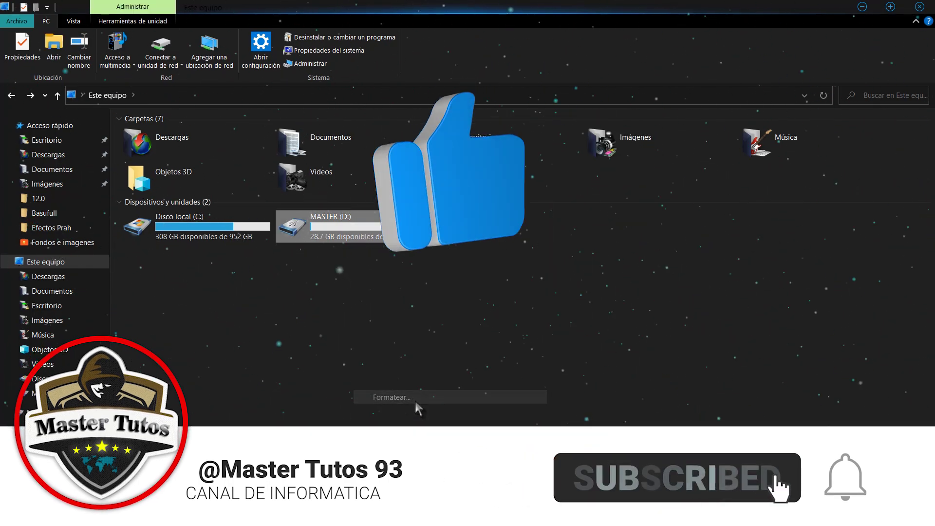
pyautogui.click(120, 425)
pyautogui.click(524, 259)
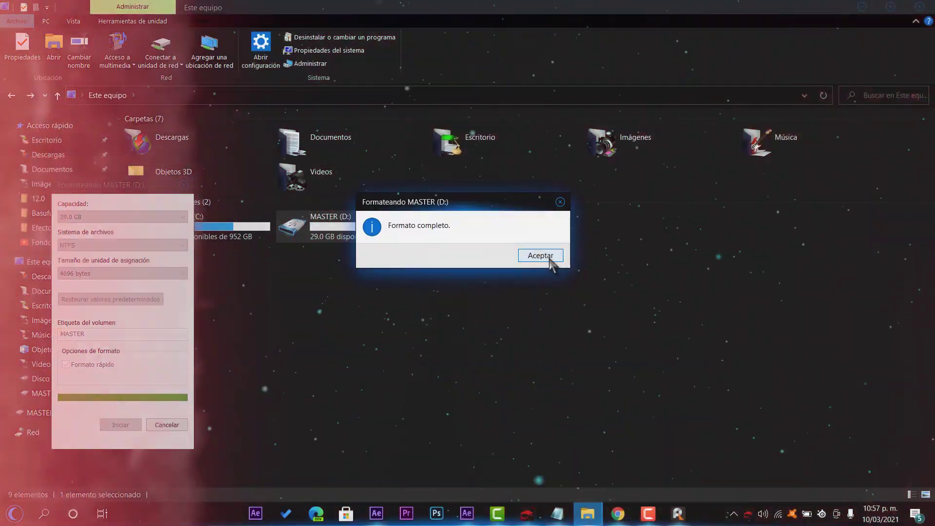
pyautogui.click(550, 261)
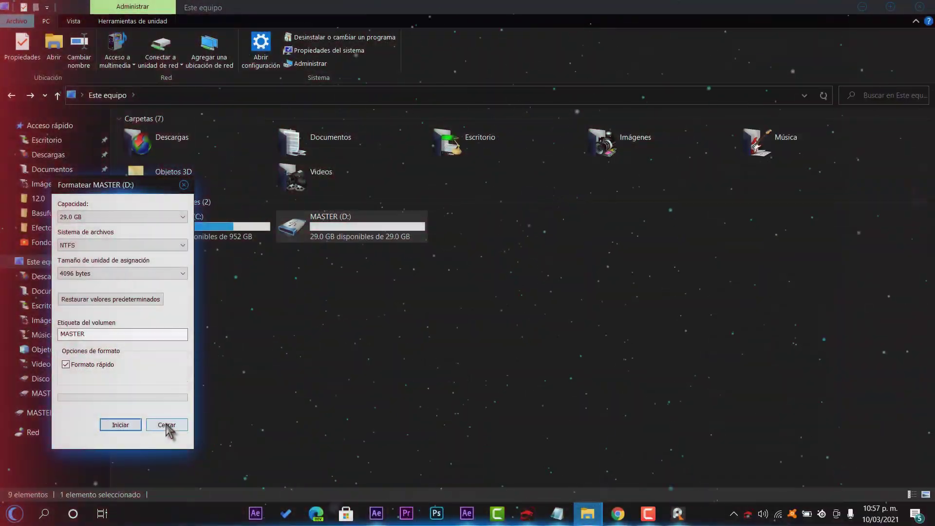
pyautogui.click(167, 425)
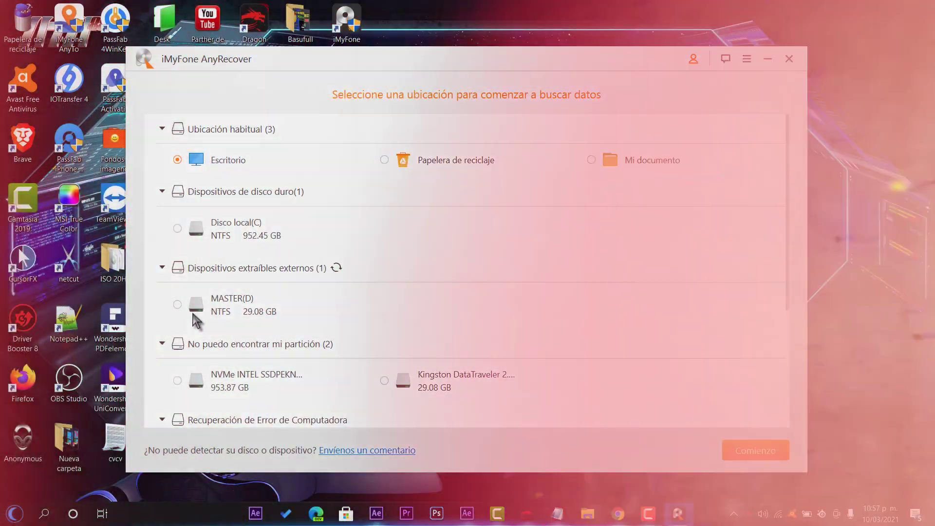
# Step: In iMyFone AnyRecover, scan the external MASTER (D) drive for lost files and dismiss the completion notice
pyautogui.click(239, 305)
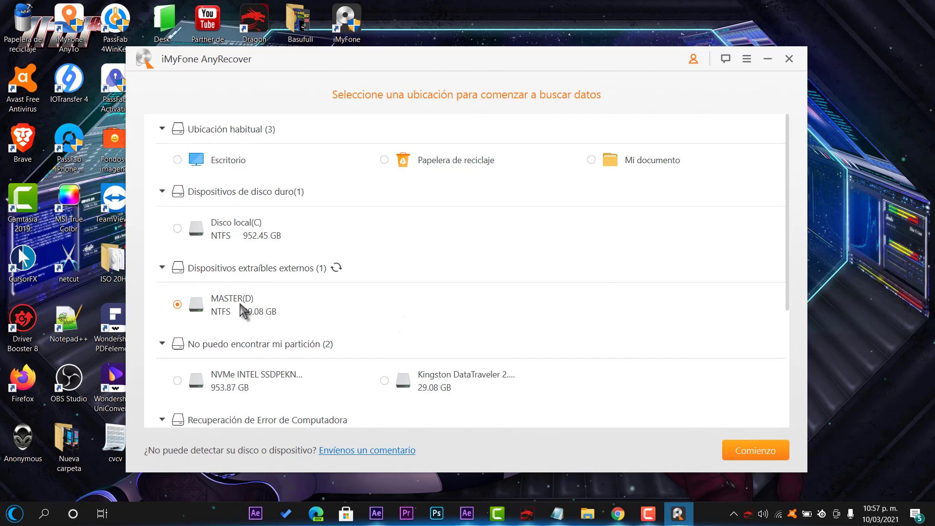
pyautogui.click(760, 451)
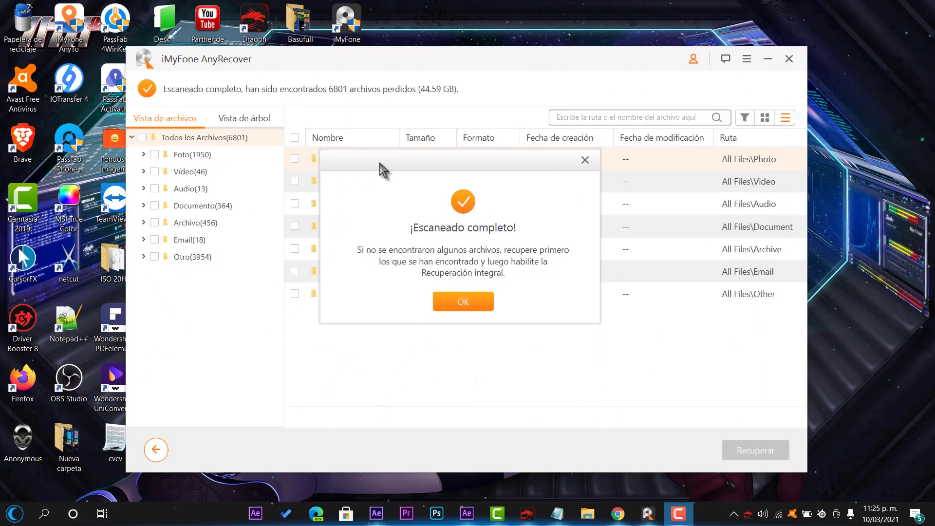
pyautogui.click(460, 304)
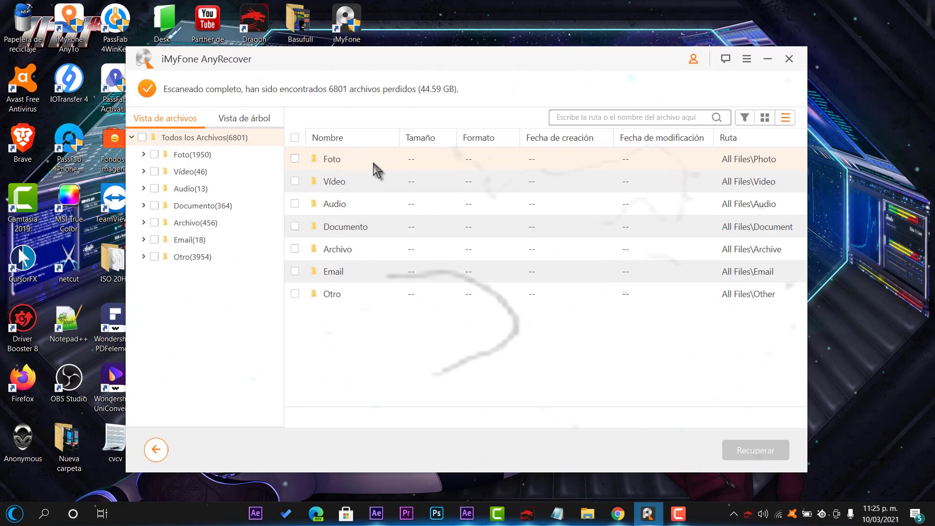
# Step: Browse the PNG folder of the found photos and preview 0000000001.png
pyautogui.click(198, 155)
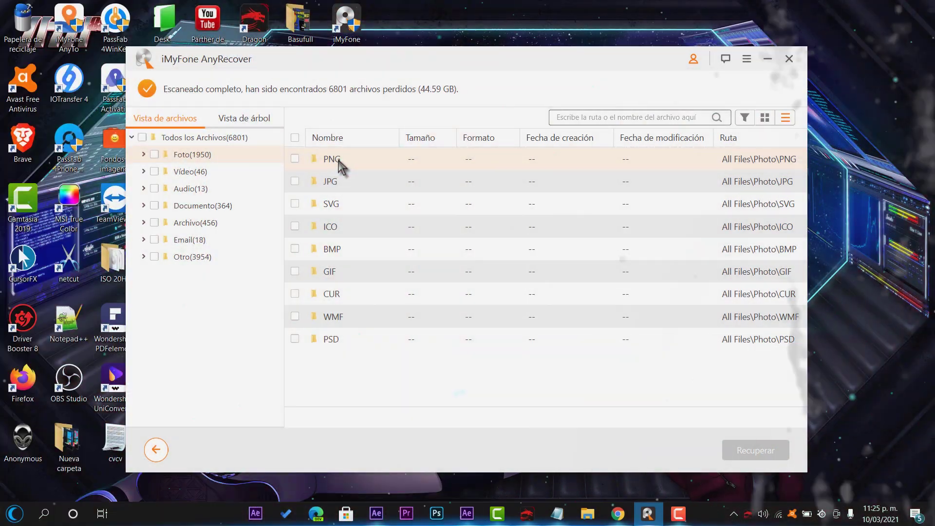
pyautogui.doubleClick(339, 164)
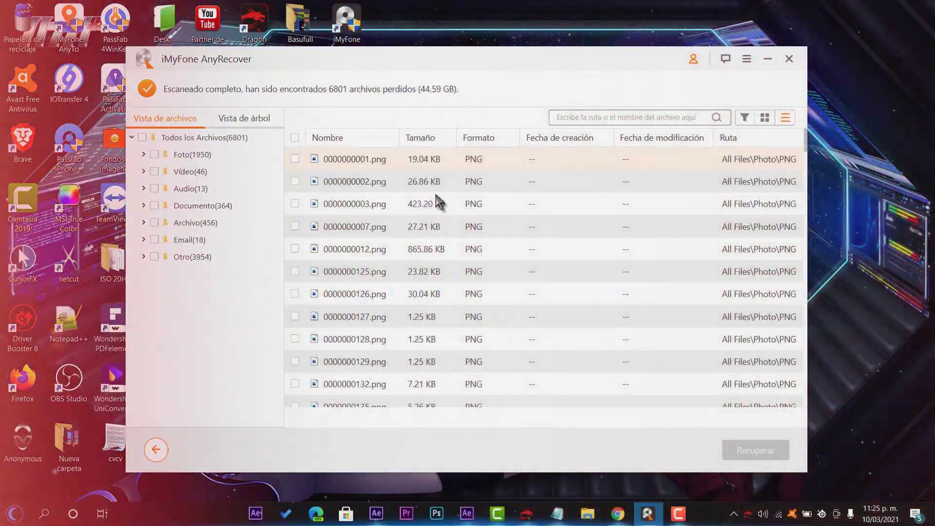
pyautogui.scroll(-5, 402, 260)
pyautogui.scroll(5, 403, 261)
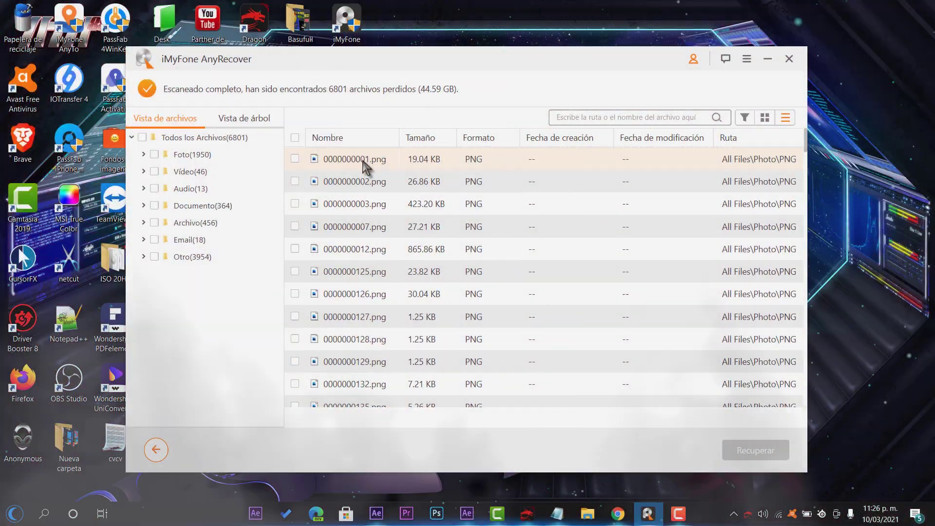
pyautogui.doubleClick(362, 161)
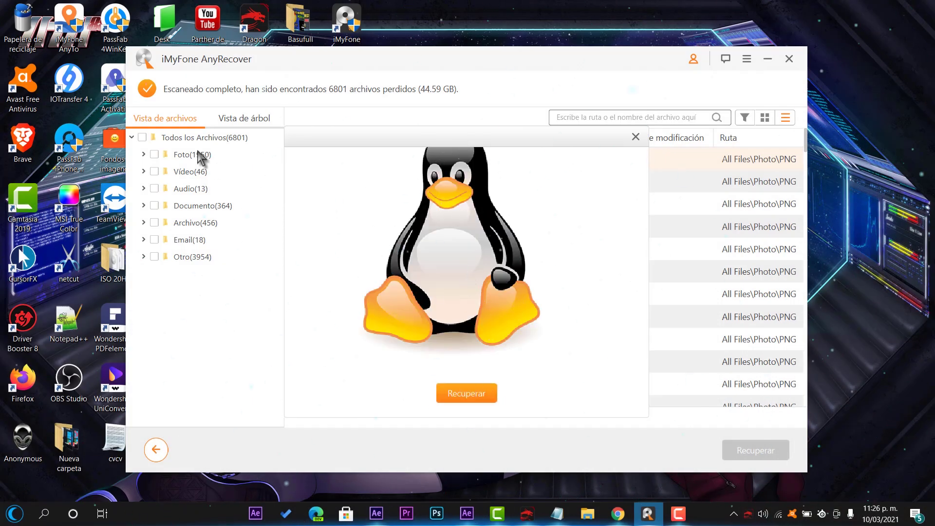
pyautogui.click(636, 138)
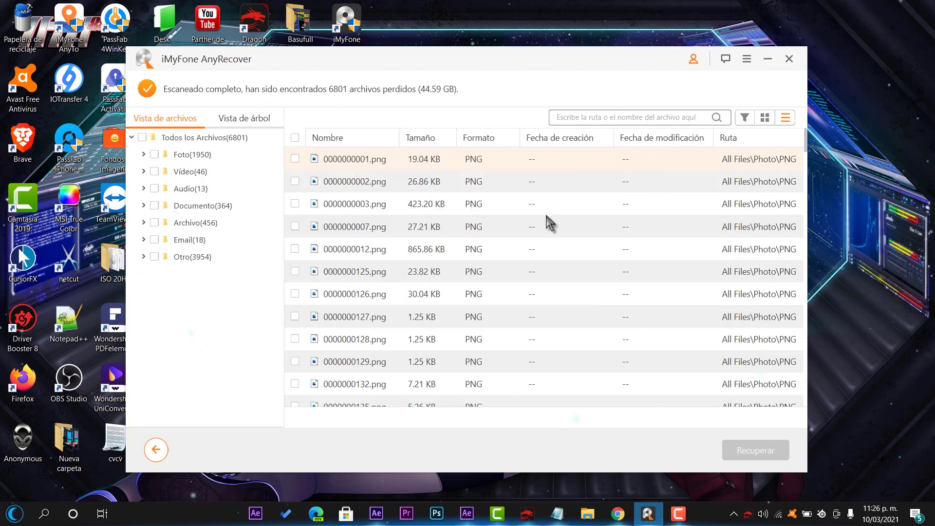
# Step: Preview the found images 0000000002.png, 0000000003.png, 0000000007.png, 0000000125.png and 0000000127.png
pyautogui.doubleClick(323, 182)
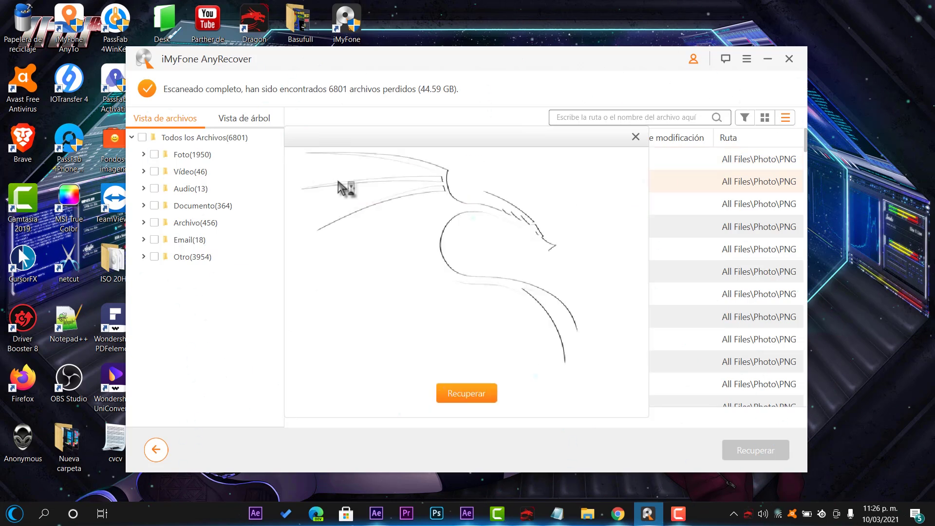
pyautogui.click(635, 138)
pyautogui.doubleClick(371, 204)
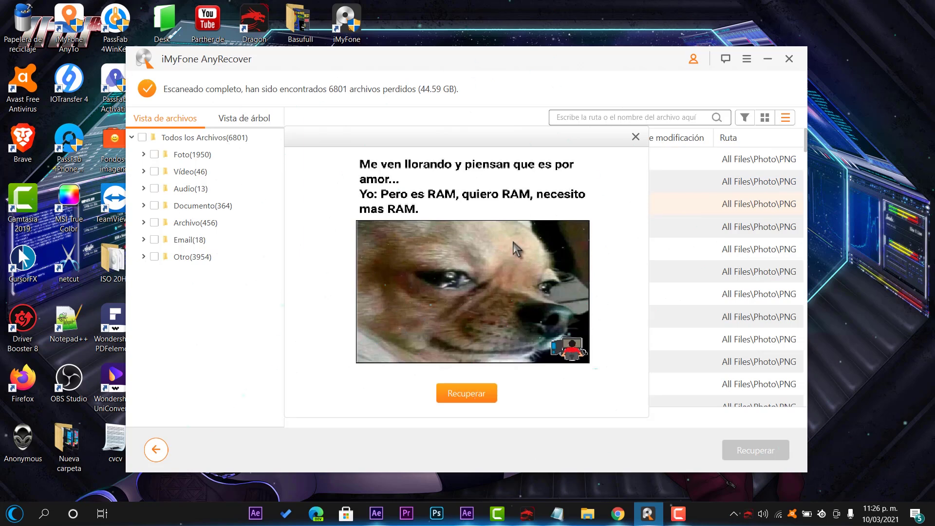
pyautogui.click(636, 138)
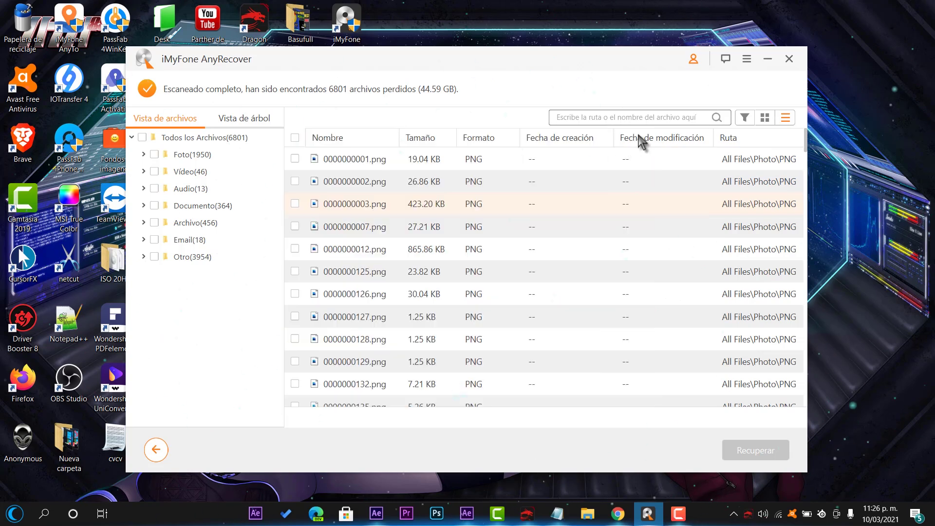
pyautogui.doubleClick(349, 227)
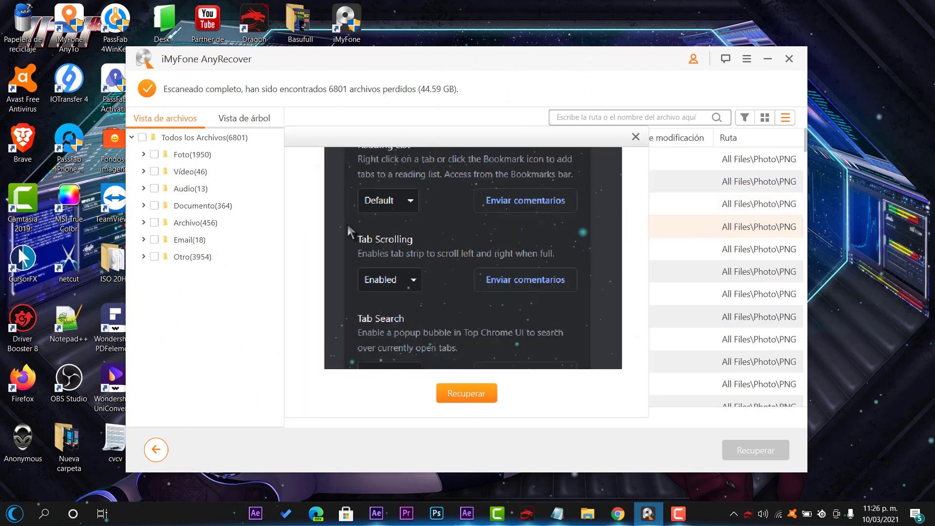
pyautogui.click(636, 138)
pyautogui.doubleClick(366, 272)
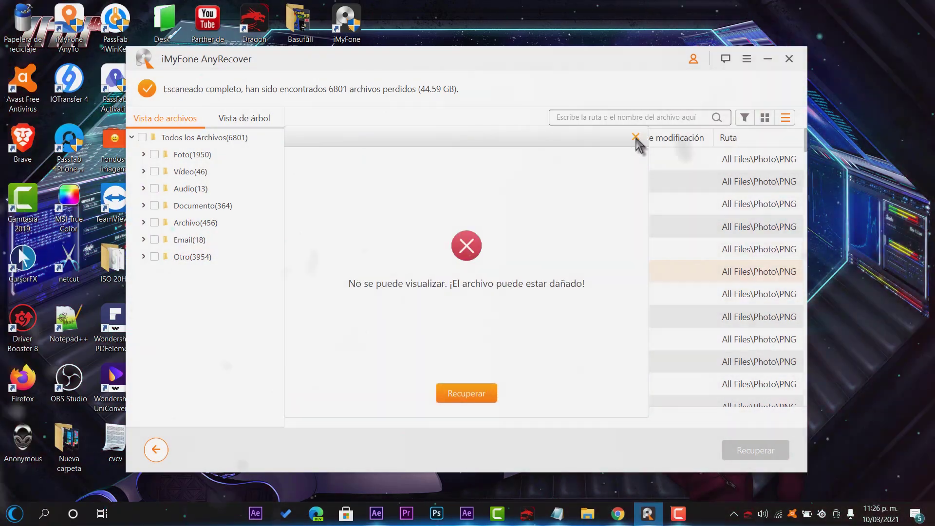
pyautogui.click(635, 137)
pyautogui.doubleClick(339, 318)
pyautogui.click(636, 137)
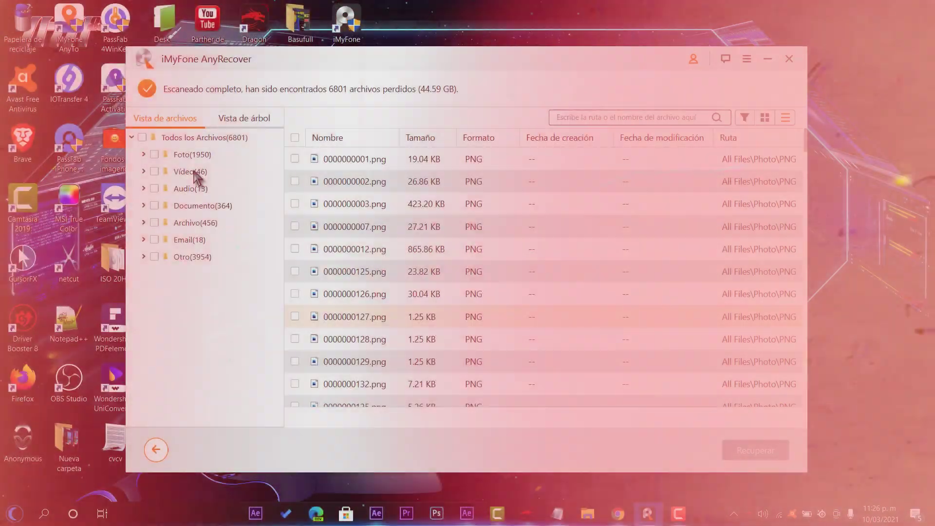
# Step: Look through the found MOV videos, the audio format folders and the PDF documents
pyautogui.click(195, 172)
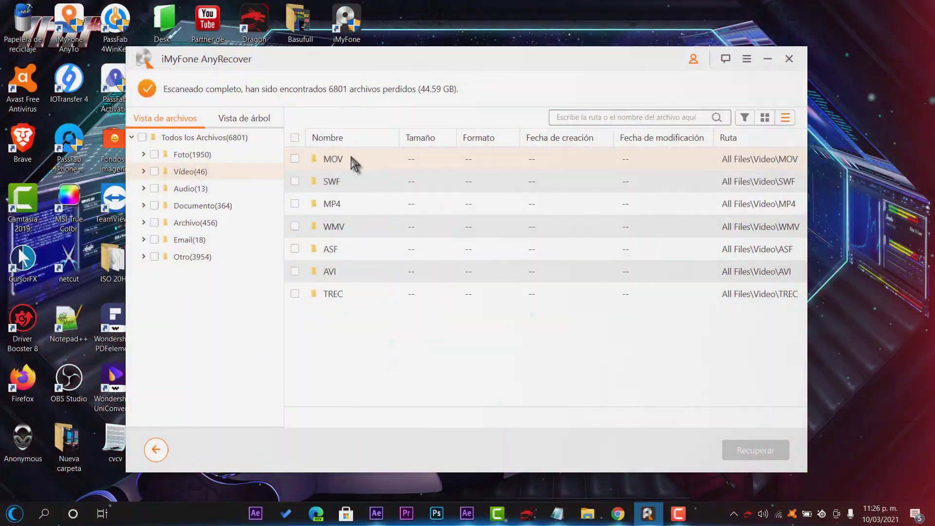
pyautogui.doubleClick(352, 158)
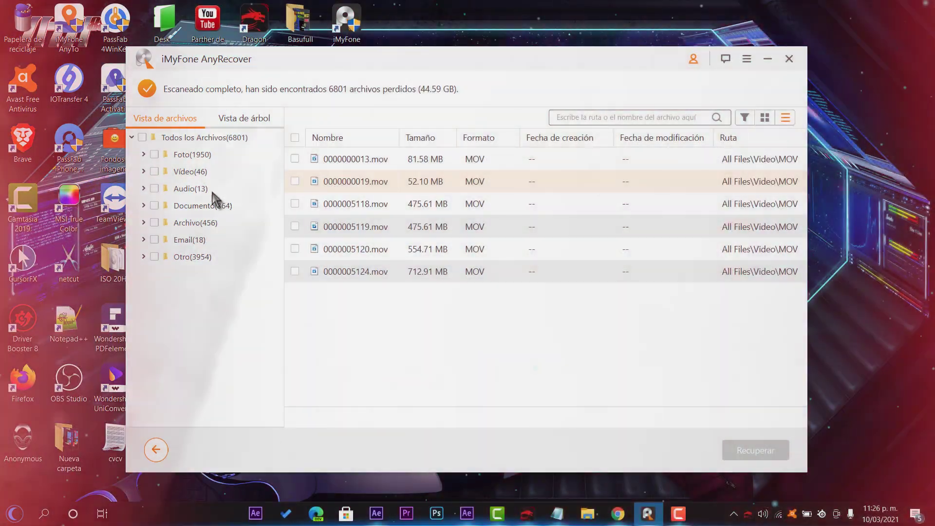
pyautogui.click(202, 190)
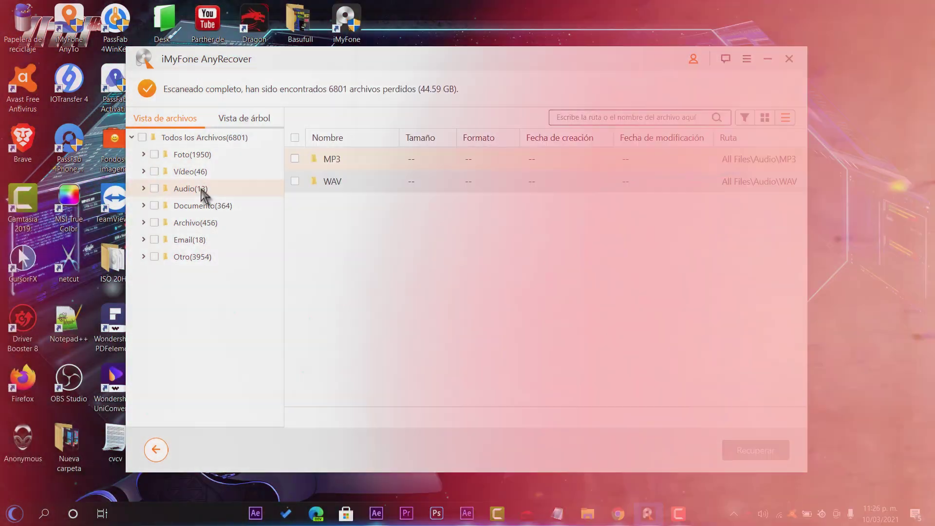
pyautogui.click(215, 207)
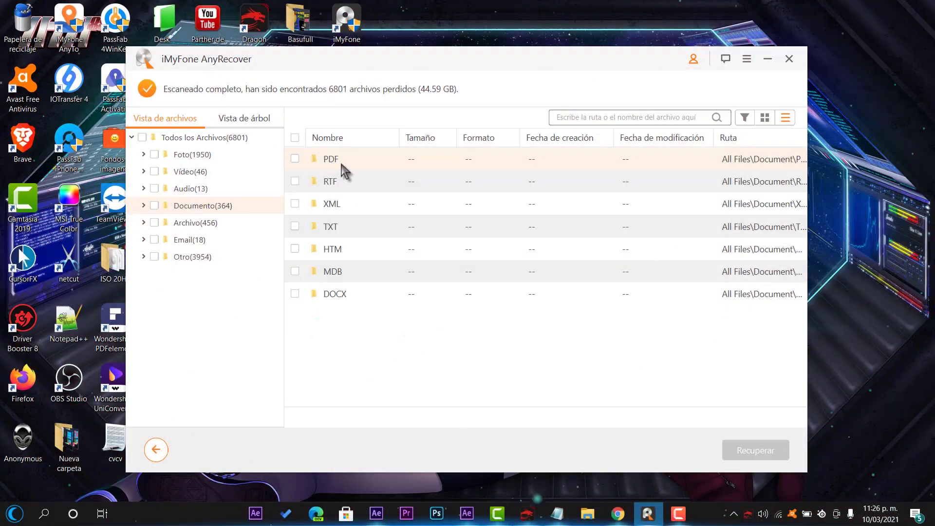
pyautogui.doubleClick(340, 159)
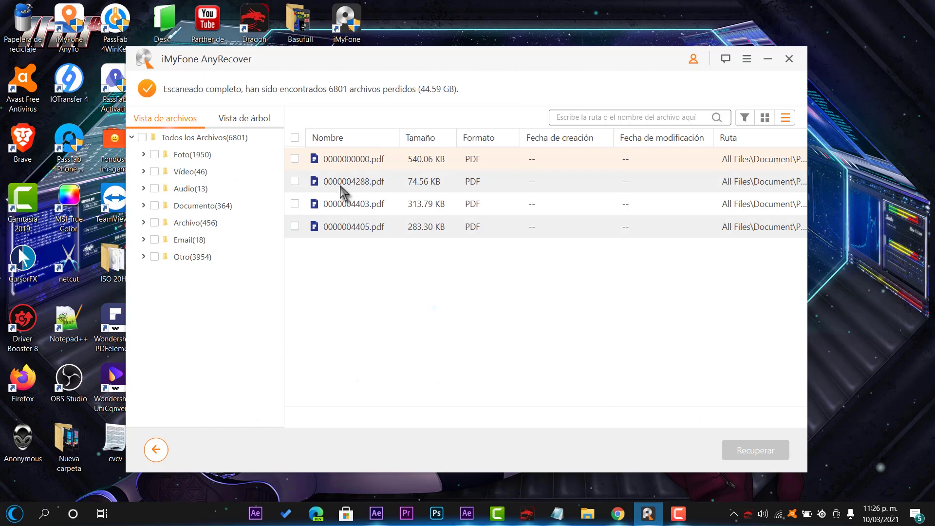
# Step: Preview 0000000000.pdf, then look through the Documento, Archivo, Email and Otro categories of found files
pyautogui.doubleClick(368, 163)
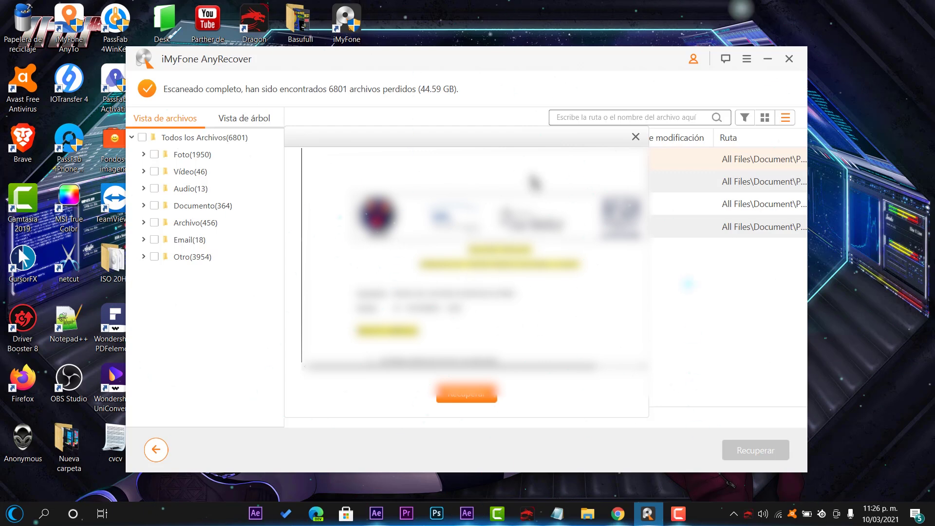
pyautogui.click(635, 138)
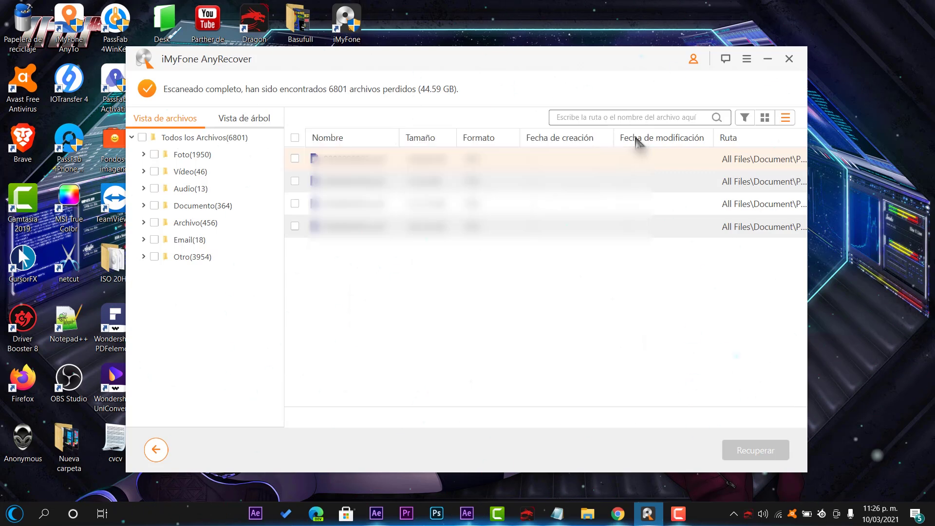
pyautogui.click(213, 205)
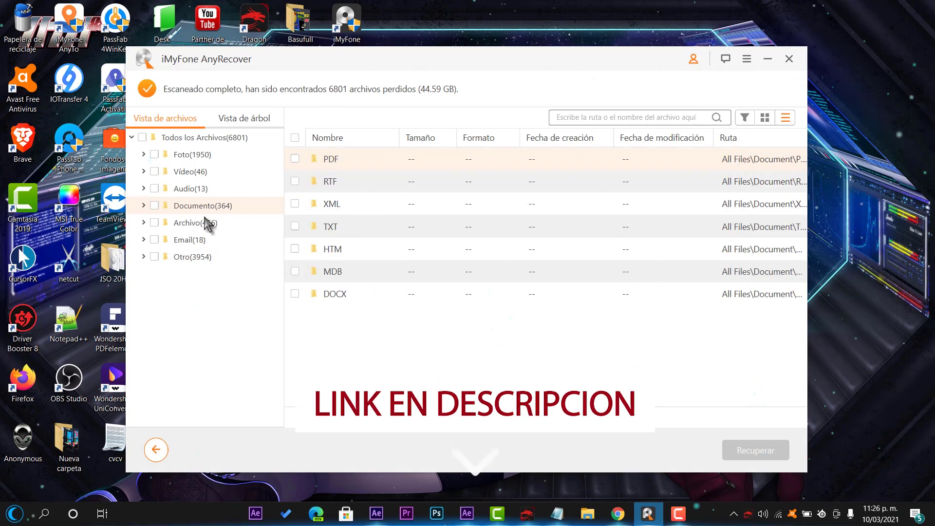
pyautogui.click(207, 224)
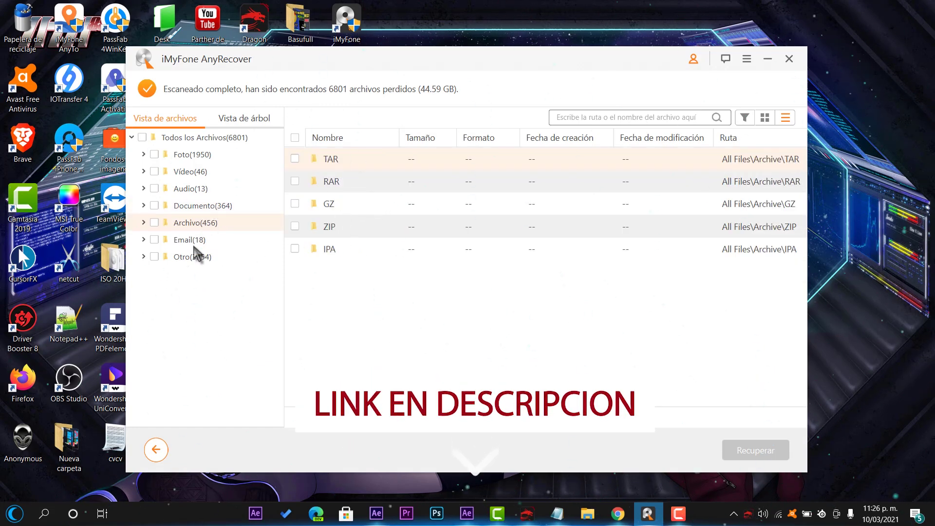
pyautogui.click(192, 241)
pyautogui.click(195, 258)
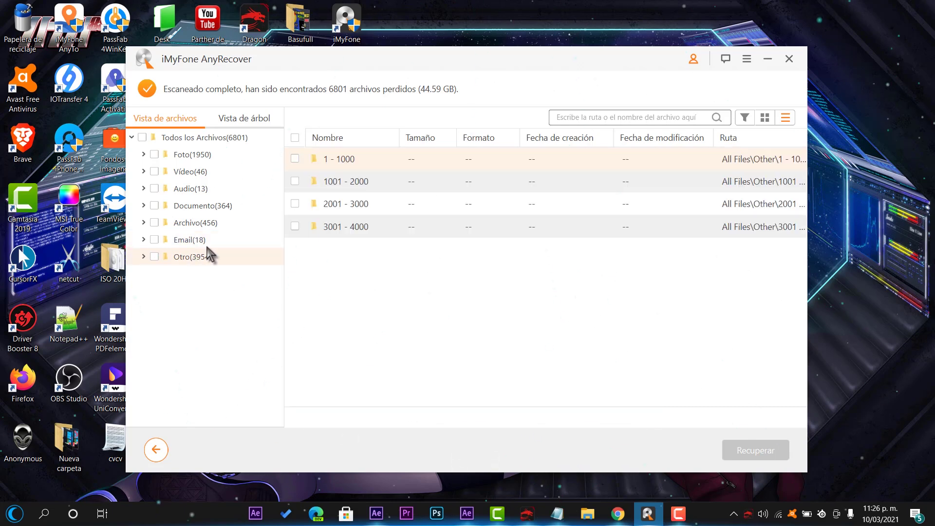
# Step: Browse the JPG folder of the found photos and preview the first, second, third and fifth images
pyautogui.click(186, 156)
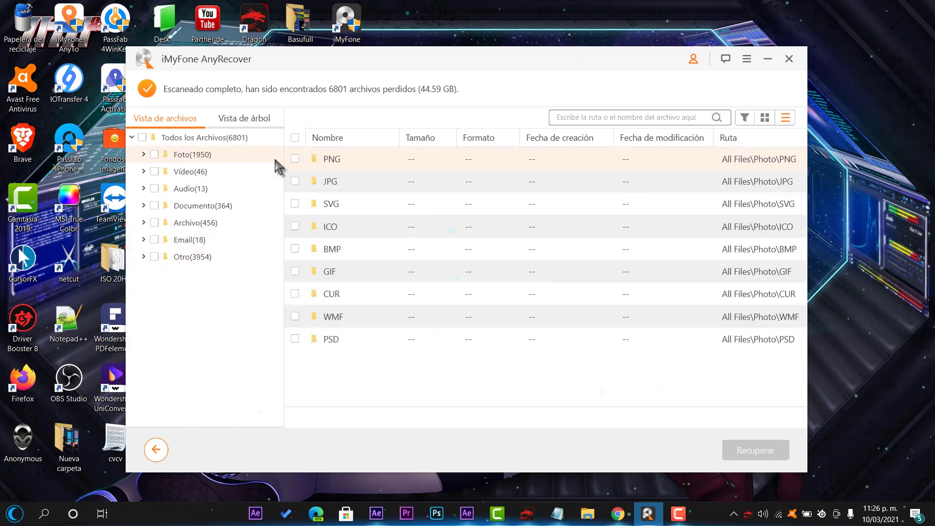
pyautogui.doubleClick(359, 184)
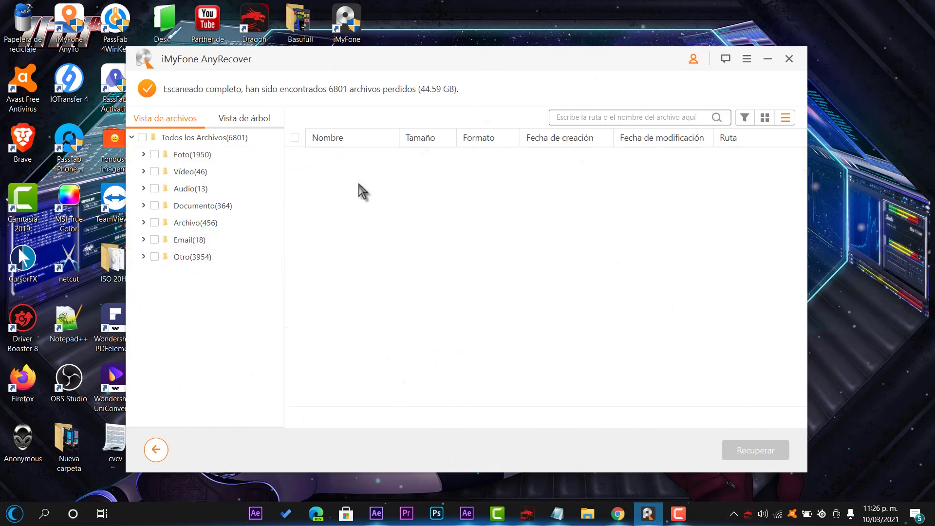
pyautogui.doubleClick(365, 160)
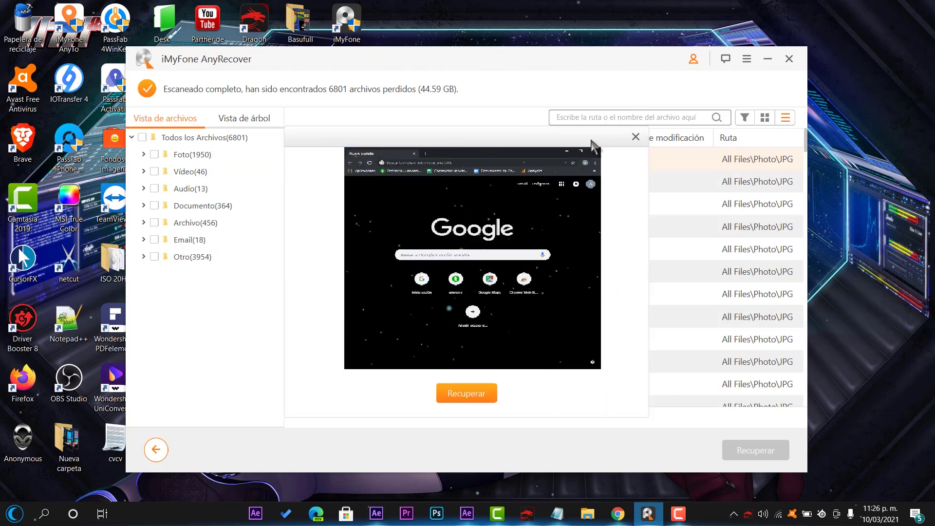
pyautogui.click(636, 136)
pyautogui.doubleClick(398, 187)
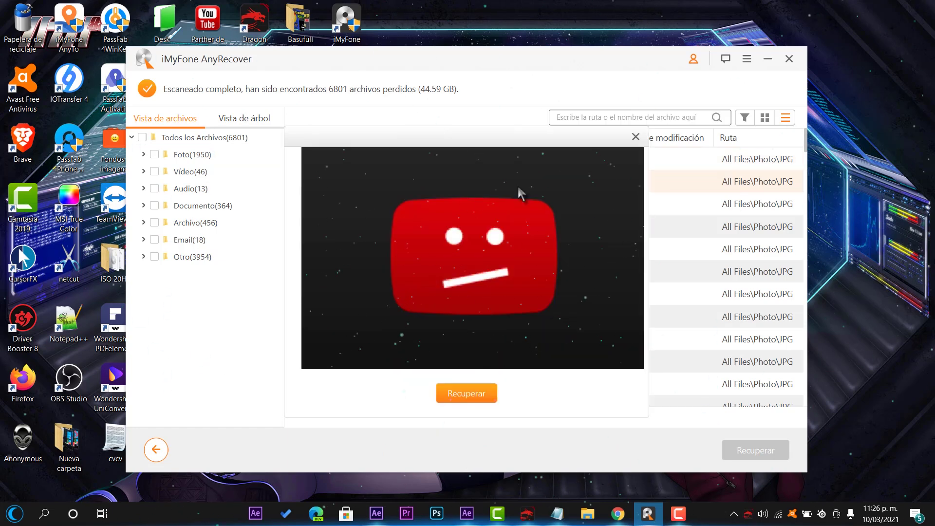
pyautogui.click(635, 137)
pyautogui.doubleClick(348, 205)
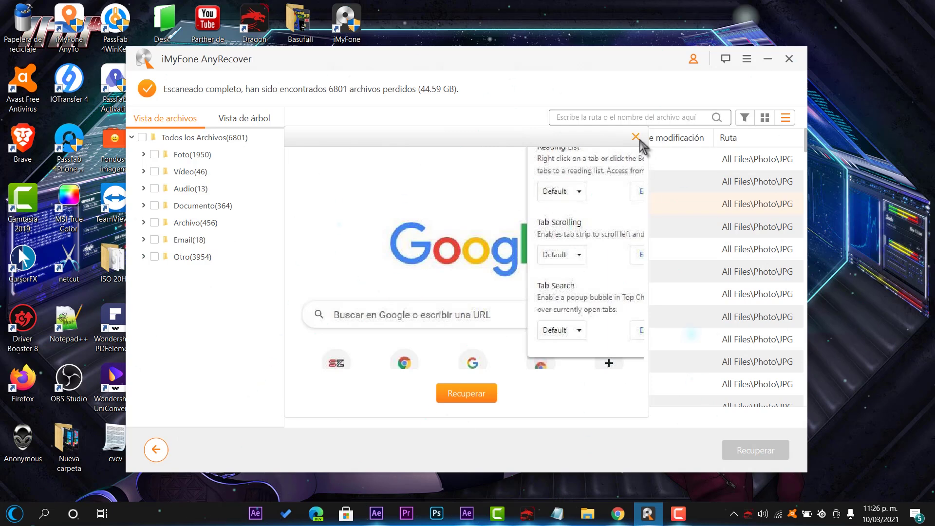
pyautogui.click(636, 137)
pyautogui.doubleClick(347, 254)
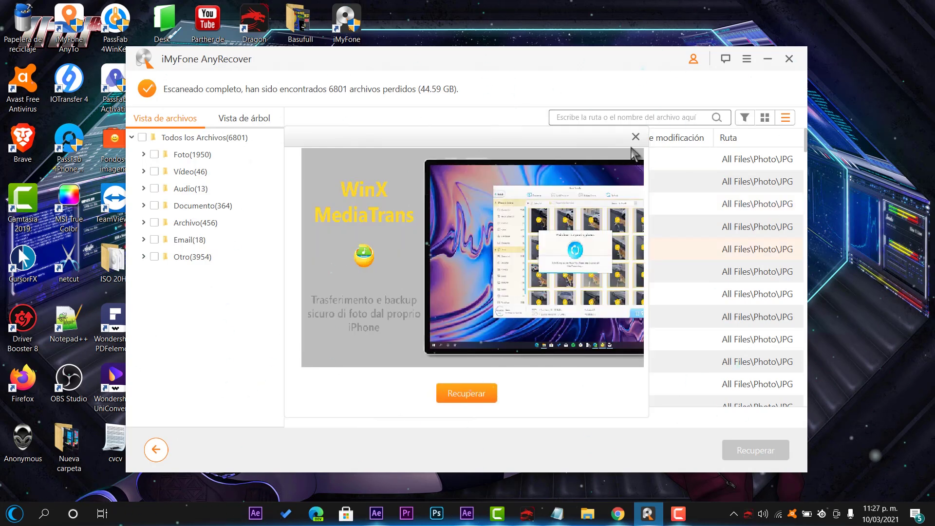
pyautogui.click(636, 137)
# Step: In the PNG photo folder, select 0000000001.png, 0000000002.png, 0000000003.png and 0000000007.png for recovery
pyautogui.click(193, 154)
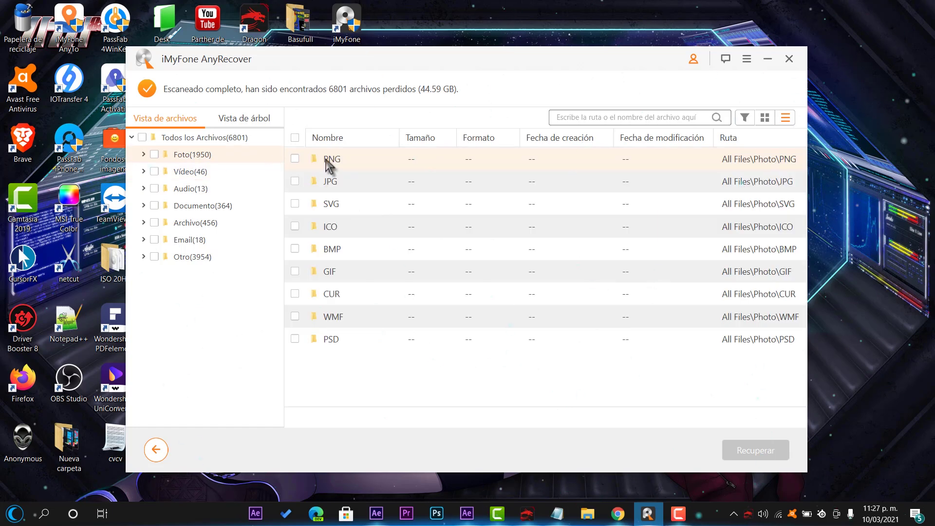
pyautogui.doubleClick(345, 160)
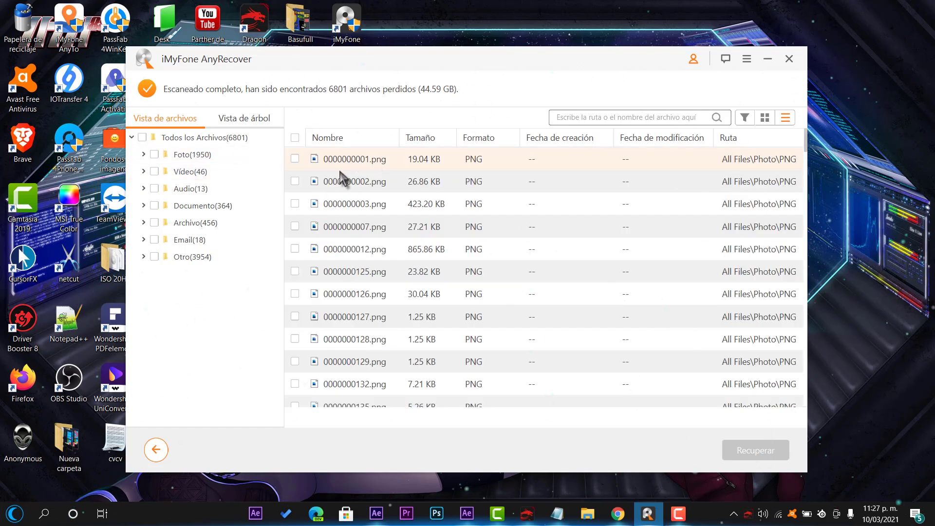
pyautogui.click(295, 159)
pyautogui.click(295, 181)
pyautogui.click(294, 203)
pyautogui.click(295, 226)
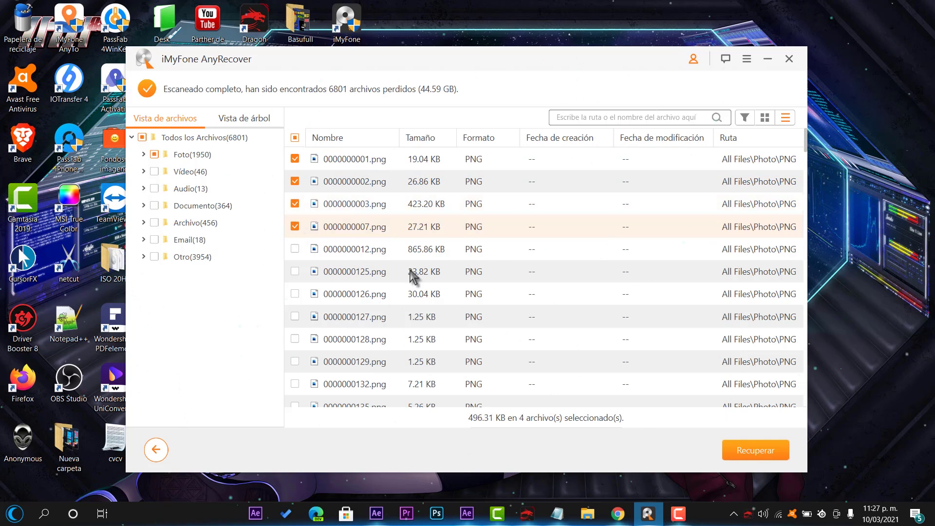
# Step: In the MOV video folder, select only 0000000013.mov, 0000000019.mov and 0000005118.mov for recovery
pyautogui.click(196, 173)
pyautogui.click(295, 158)
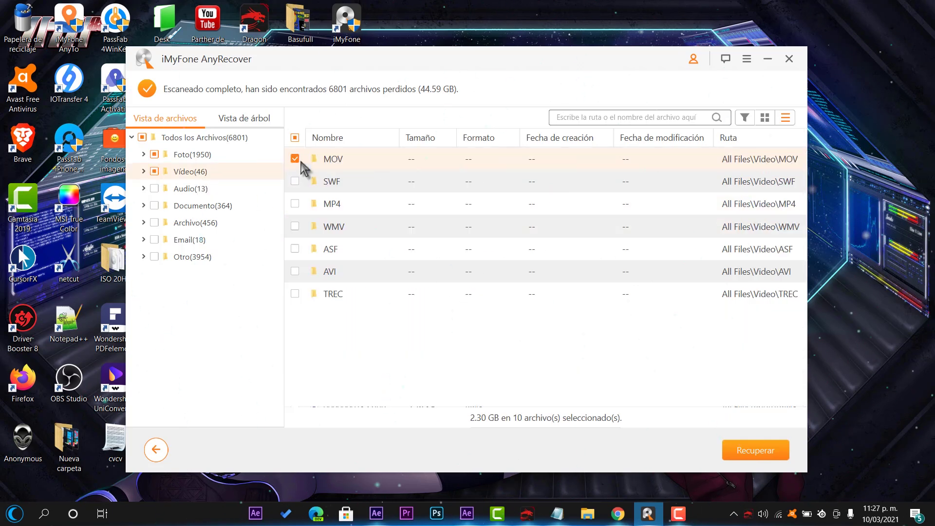
pyautogui.click(297, 160)
pyautogui.doubleClick(344, 161)
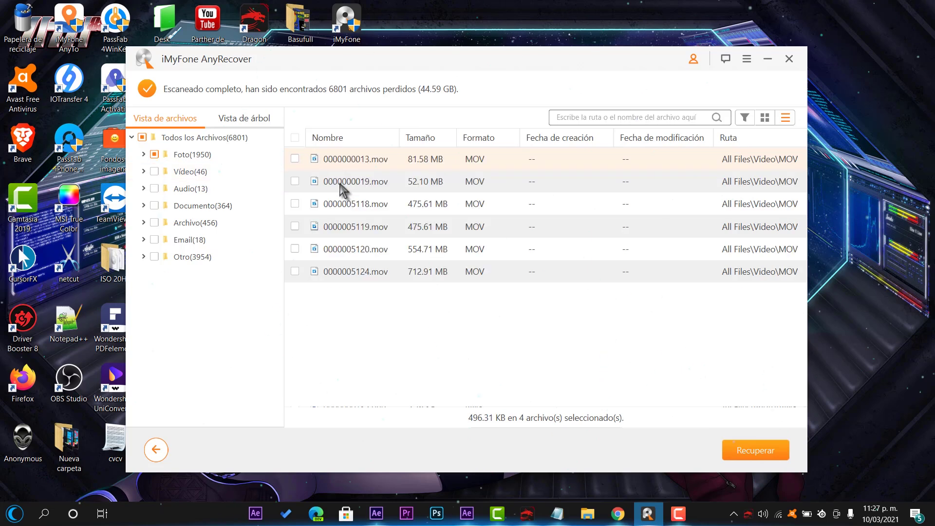
pyautogui.click(294, 159)
pyautogui.click(294, 180)
pyautogui.click(294, 203)
# Step: In the PDF folder of the found documents, select 0000000000.pdf and 0000004288.pdf for recovery
pyautogui.click(191, 188)
pyautogui.click(200, 205)
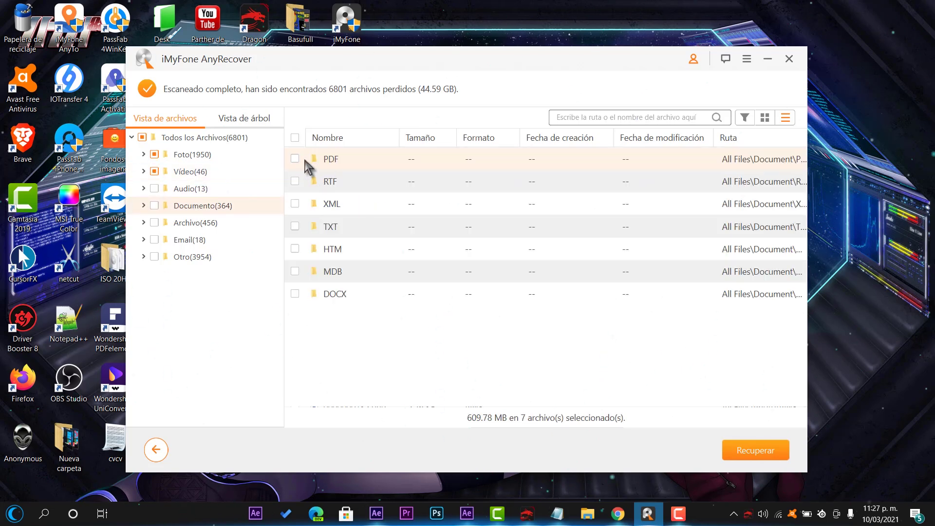
pyautogui.doubleClick(323, 159)
pyautogui.click(295, 158)
pyautogui.click(295, 181)
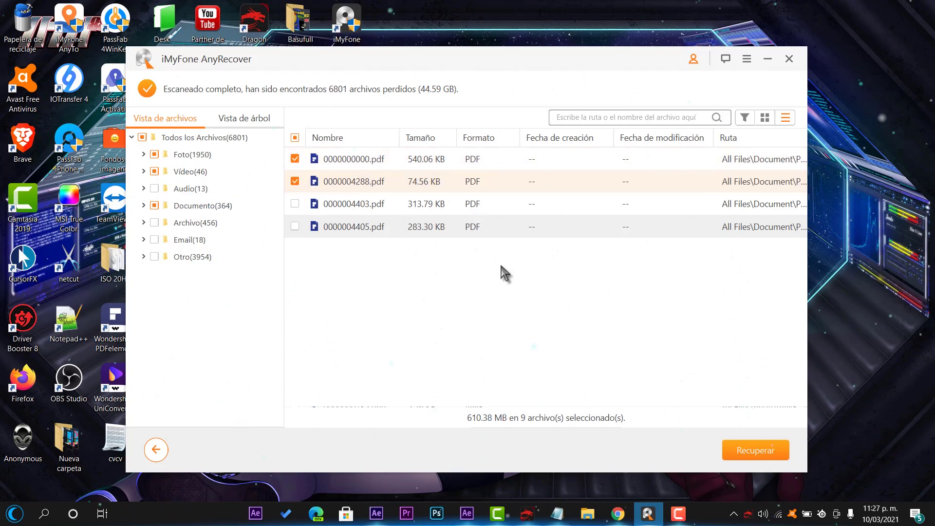
# Step: Recover the selected files to the Escritorio location, dismiss the completion notice and minimize the recovery window
pyautogui.click(743, 456)
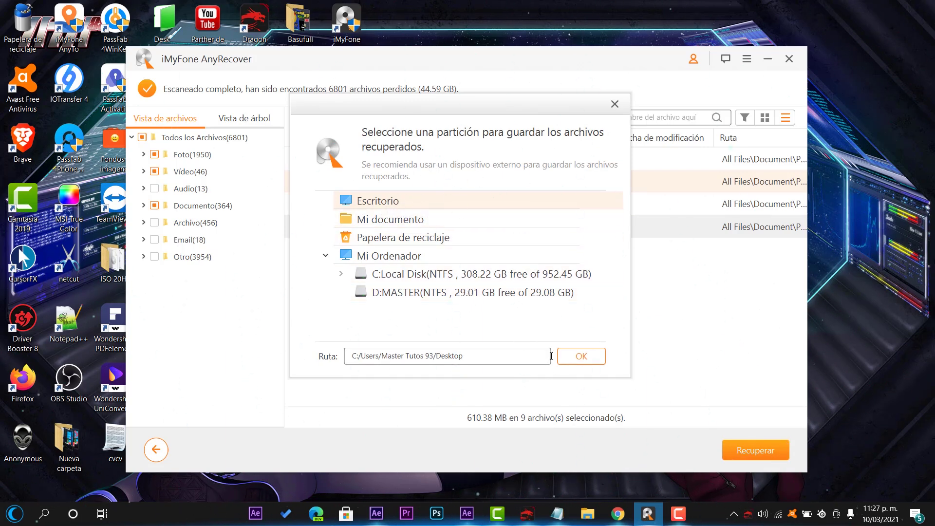
pyautogui.click(581, 356)
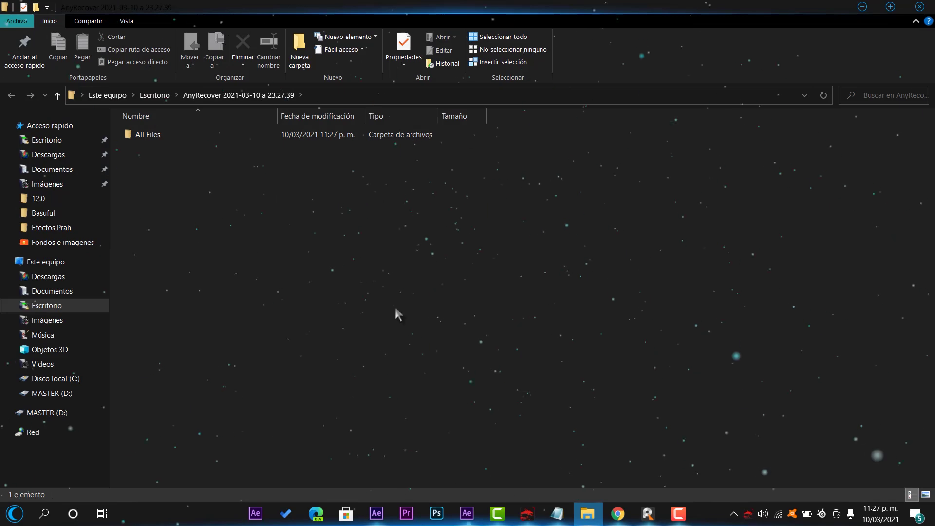
pyautogui.click(861, 8)
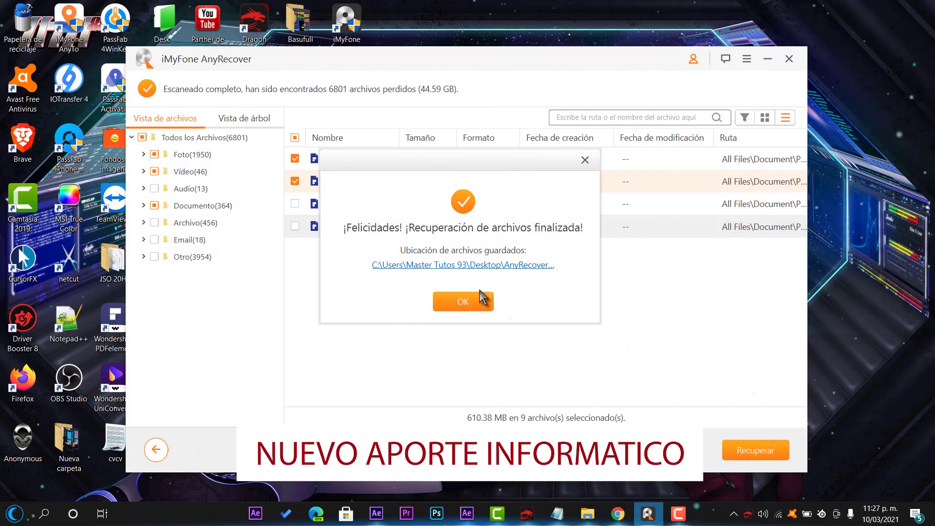
pyautogui.click(465, 302)
pyautogui.click(770, 63)
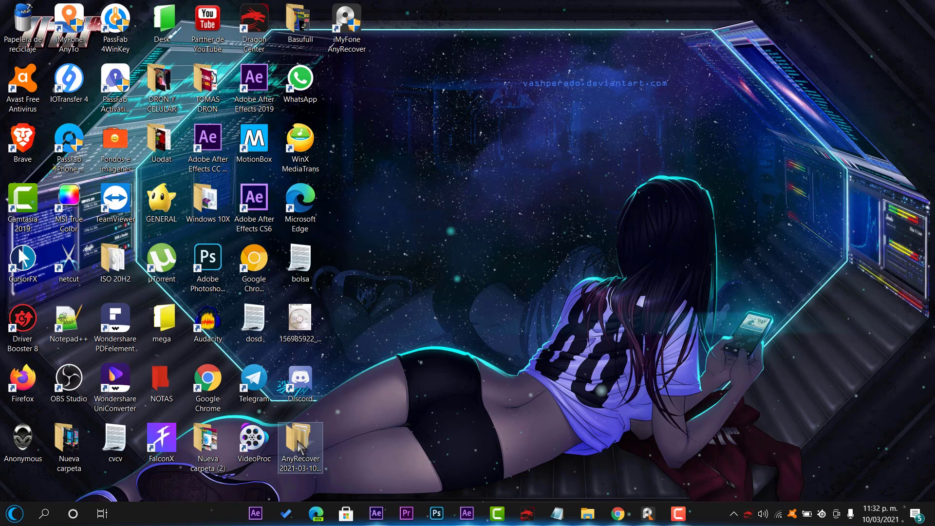
# Step: Open the AnyRecover folder on the desktop and preview the first recovered PDF in All Files\Document\PDF
pyautogui.doubleClick(298, 446)
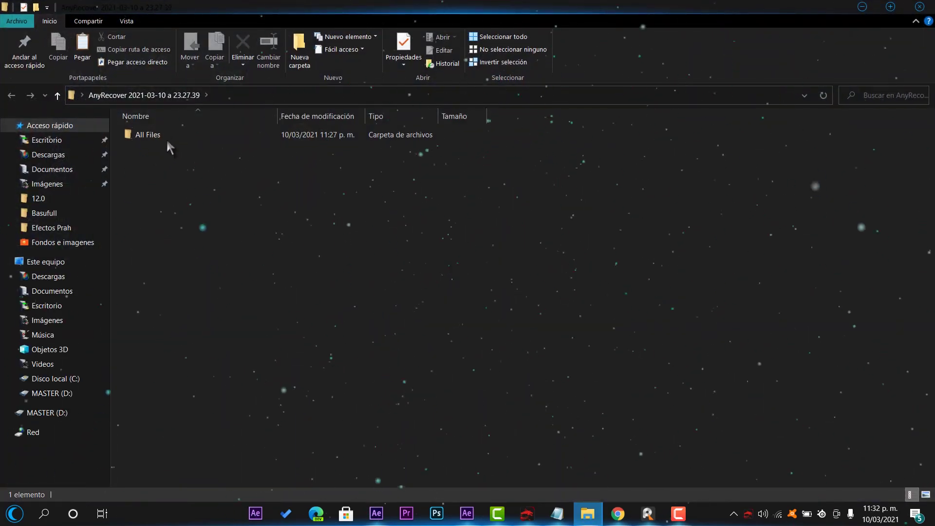
pyautogui.doubleClick(147, 136)
pyautogui.moveTo(235, 221); pyautogui.dragTo(189, 199)
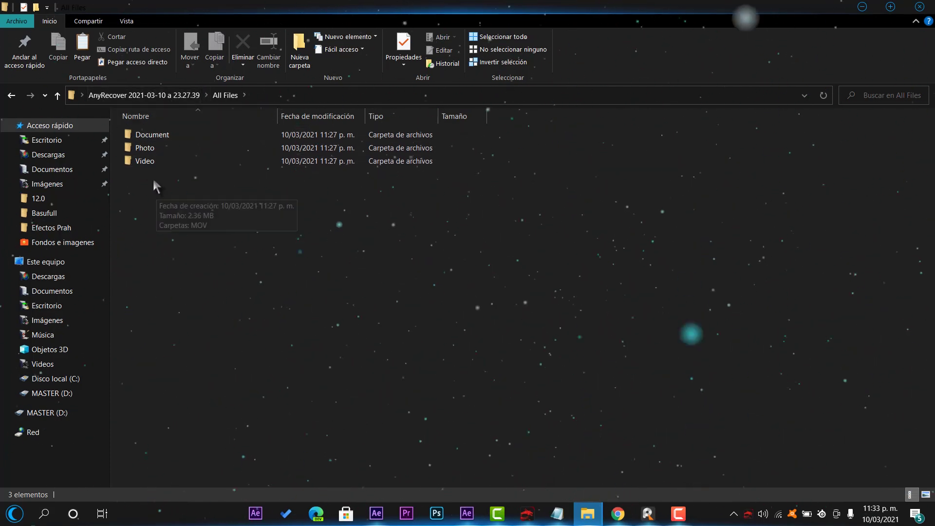
pyautogui.doubleClick(151, 135)
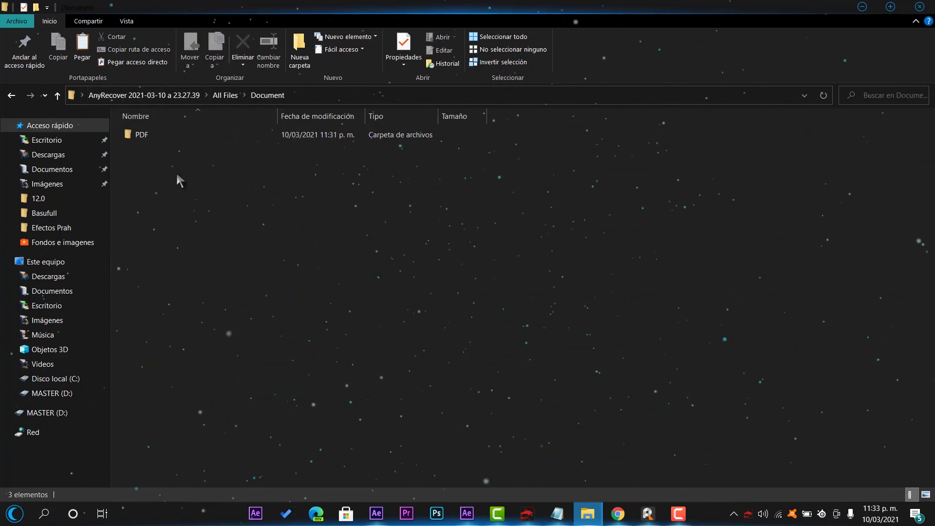
pyautogui.doubleClick(152, 135)
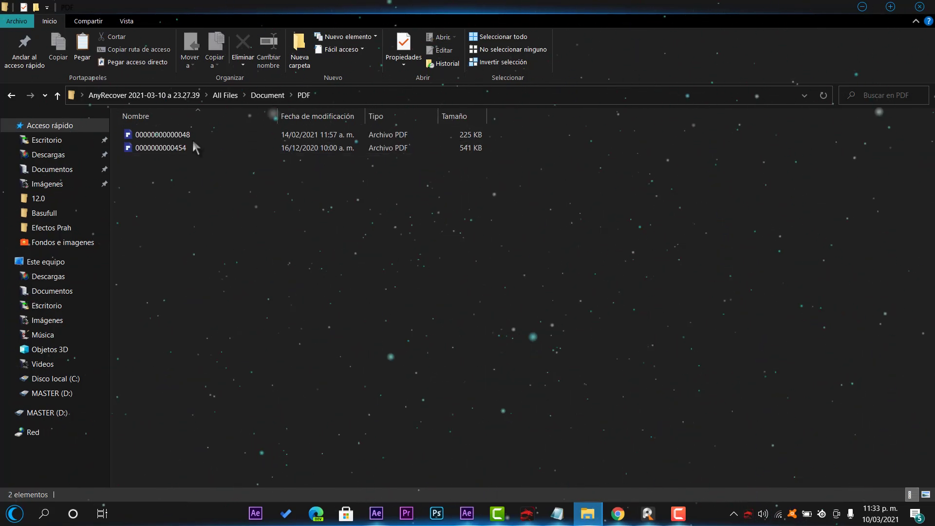
pyautogui.click(205, 135)
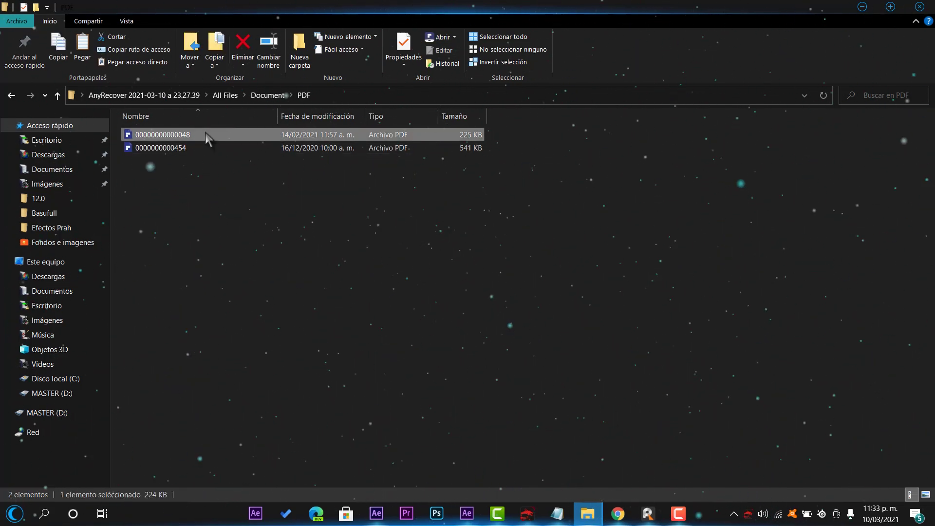
pyautogui.press('space')
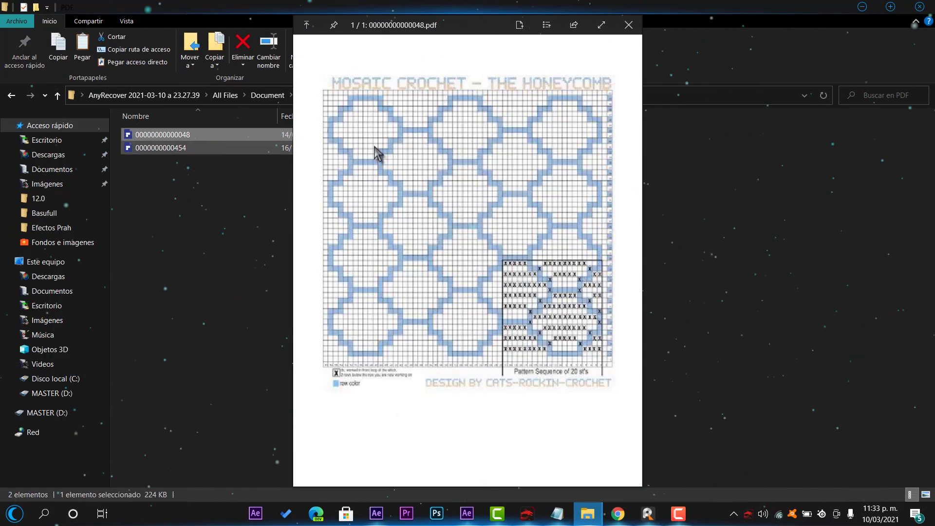
pyautogui.click(630, 28)
# Step: Open the recovered Photo\PNG folder and preview the image 0000005.png
pyautogui.press('BackSpace')
pyautogui.press('BackSpace')
pyautogui.doubleClick(143, 145)
pyautogui.doubleClick(139, 136)
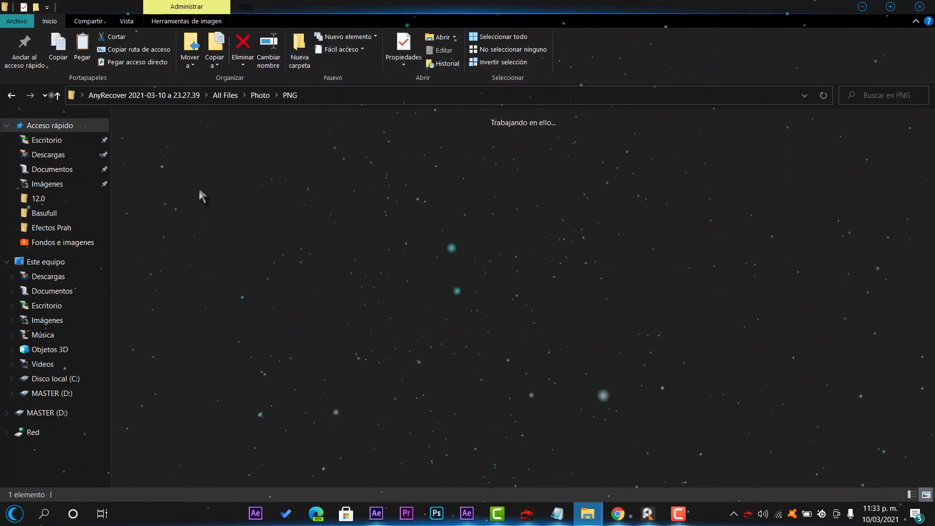
pyautogui.click(298, 165)
pyautogui.press('space')
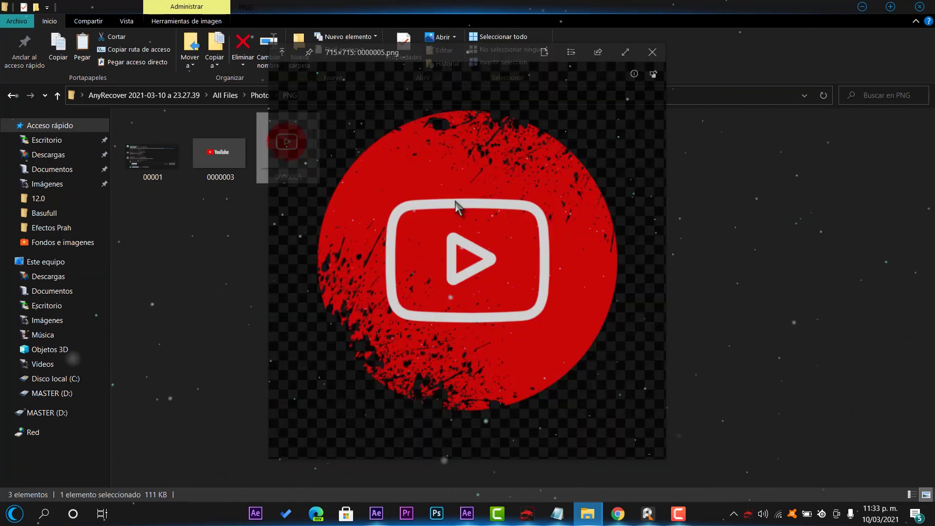
pyautogui.click(654, 50)
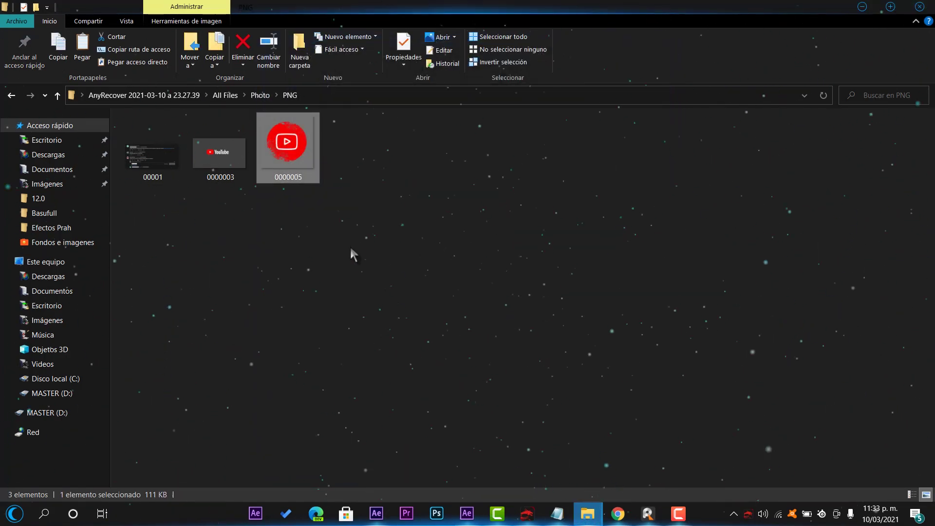
# Step: Check the recovered videos in the Video\MOV folder, then close the file window
pyautogui.press('BackSpace')
pyautogui.press('BackSpace')
pyautogui.doubleClick(142, 159)
pyautogui.doubleClick(147, 138)
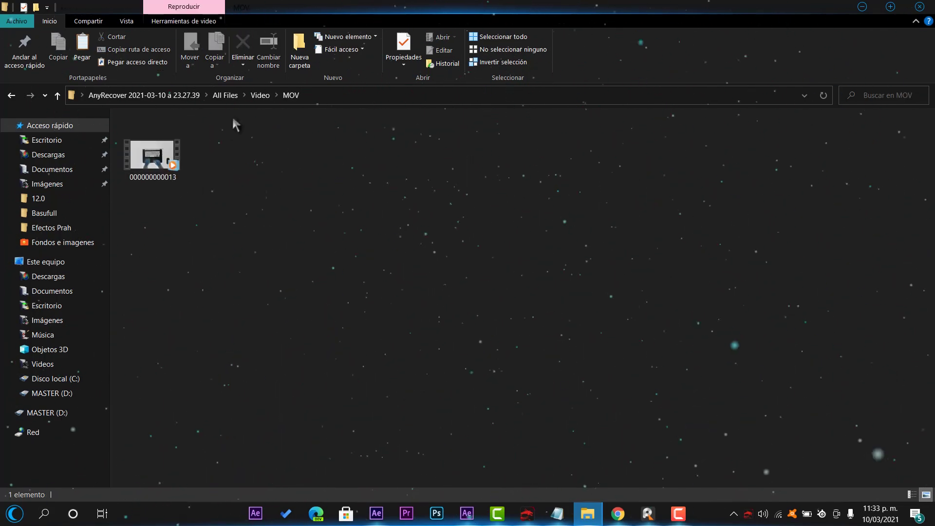
pyautogui.press('BackSpace')
pyautogui.hotkey('alt', 'F4')
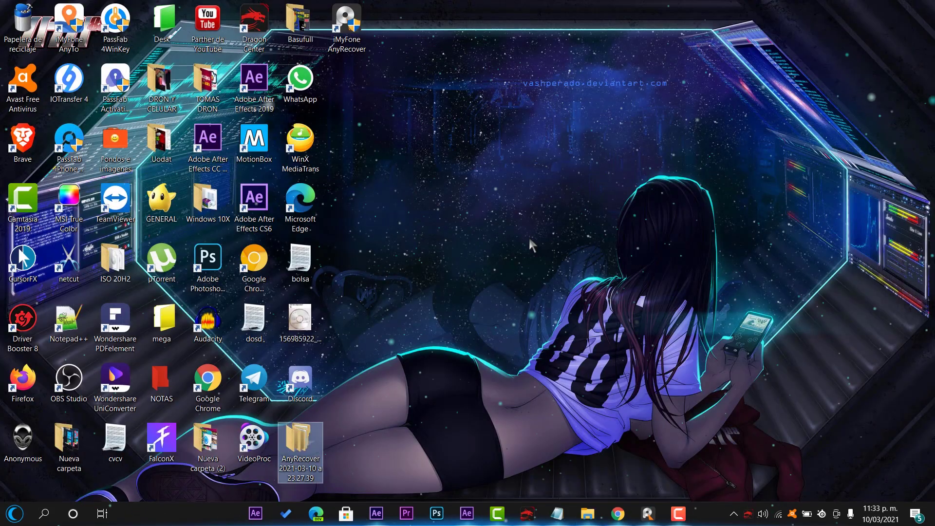
# Step: Switch back to iMyFone AnyRecover and leave the scan results for the location selection, discarding the scan
pyautogui.click(648, 513)
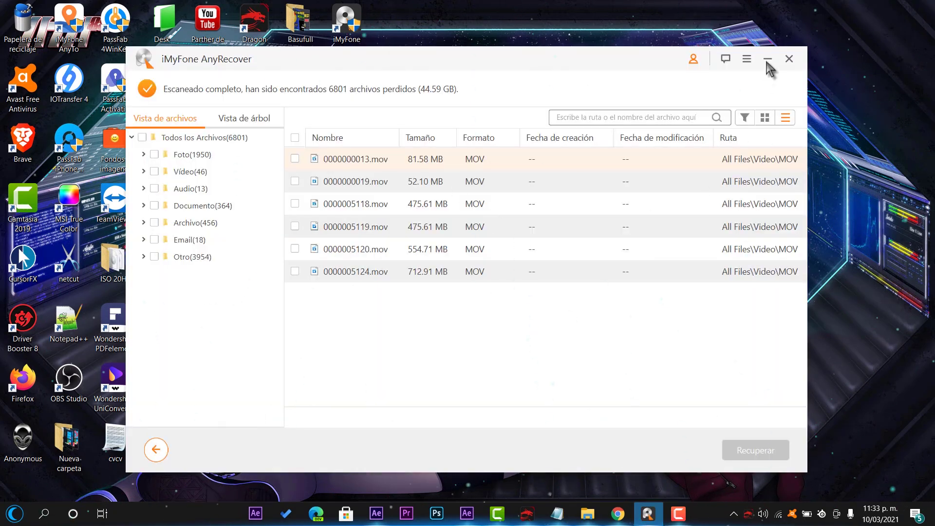
pyautogui.click(157, 450)
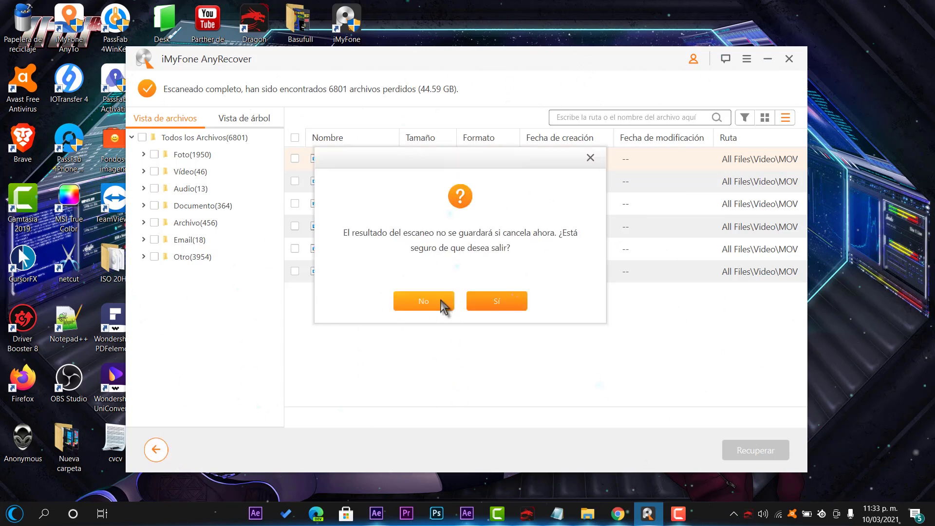
pyautogui.click(509, 302)
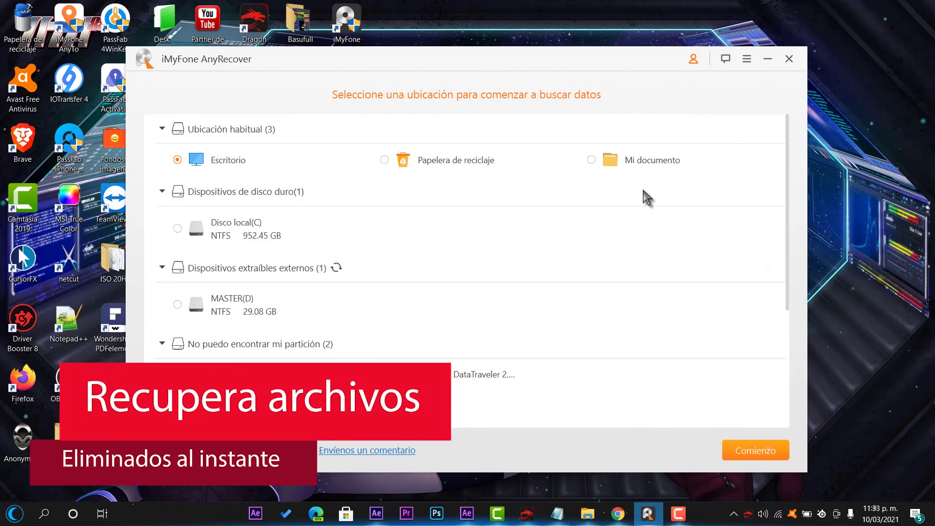
# Step: Review the scan locations on offer, from the usual locations and drives to crashed-computer recovery, virtual disks and a specified folder
pyautogui.scroll(-1, 434, 239)
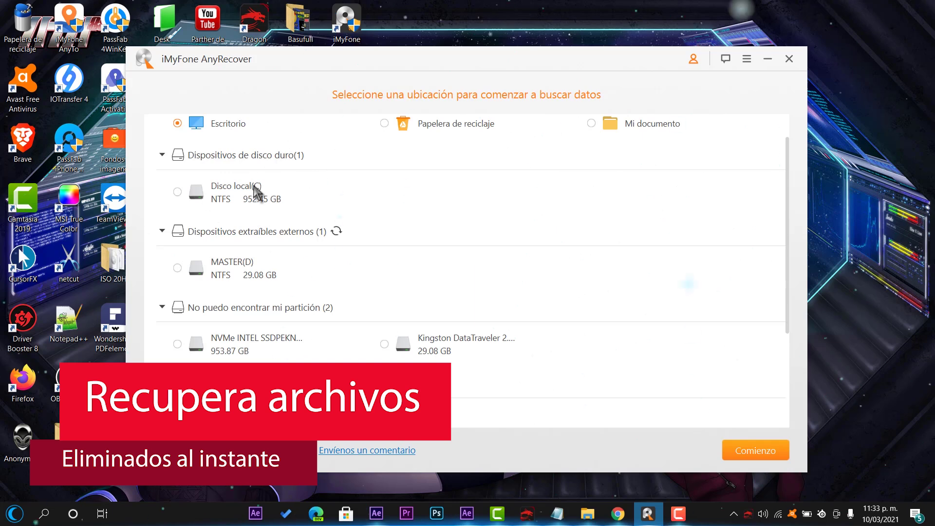
pyautogui.scroll(-1, 272, 219)
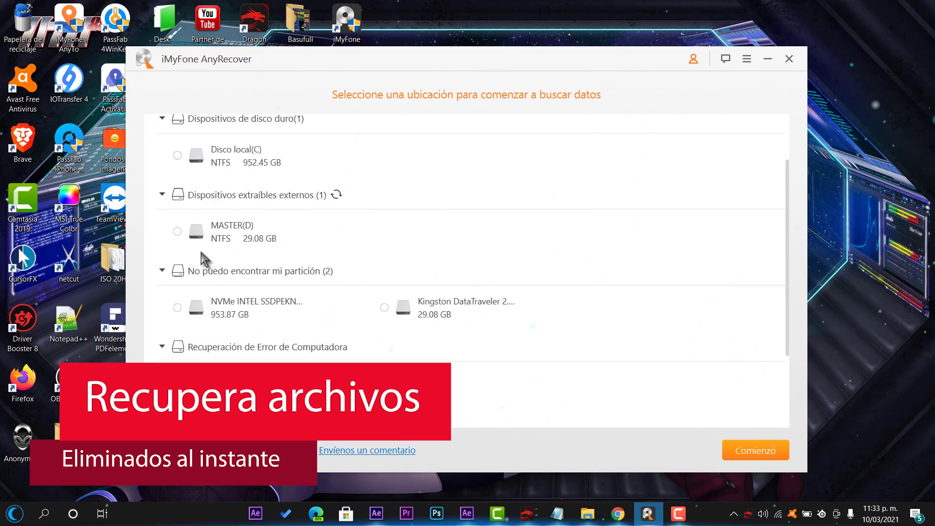
pyautogui.scroll(-3, 279, 309)
pyautogui.scroll(-1, 389, 283)
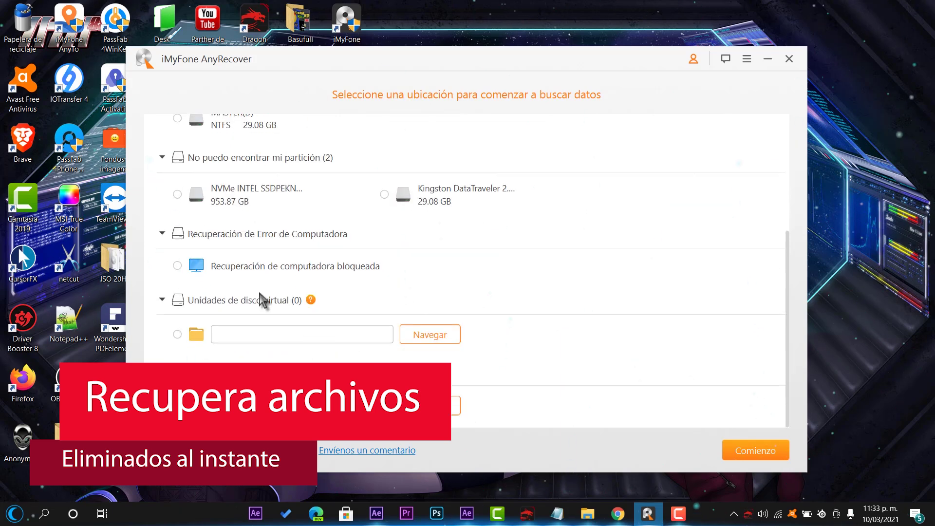
pyautogui.scroll(5, 326, 271)
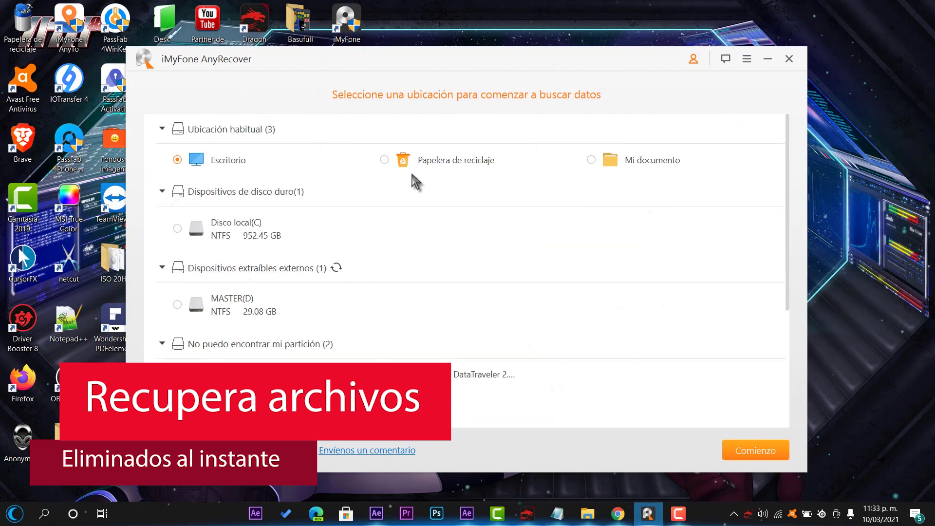
pyautogui.scroll(-5, 305, 272)
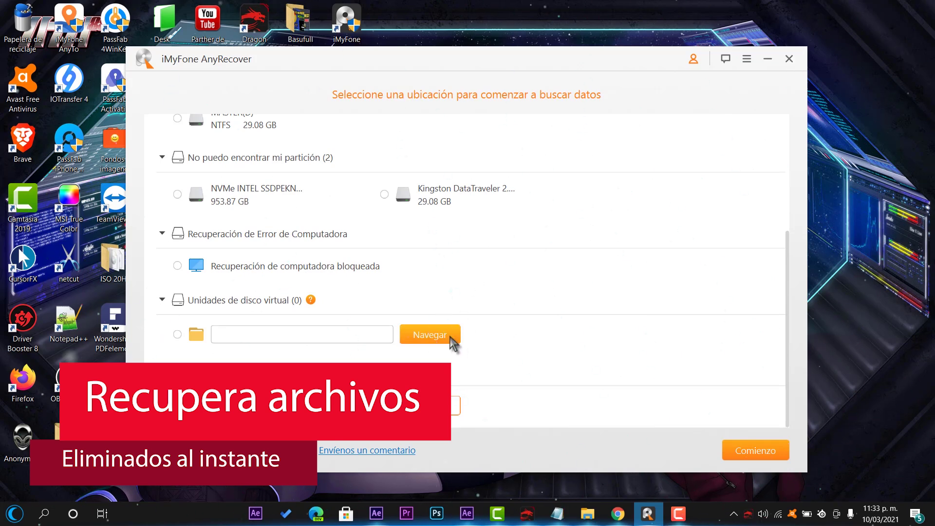
pyautogui.scroll(5, 450, 340)
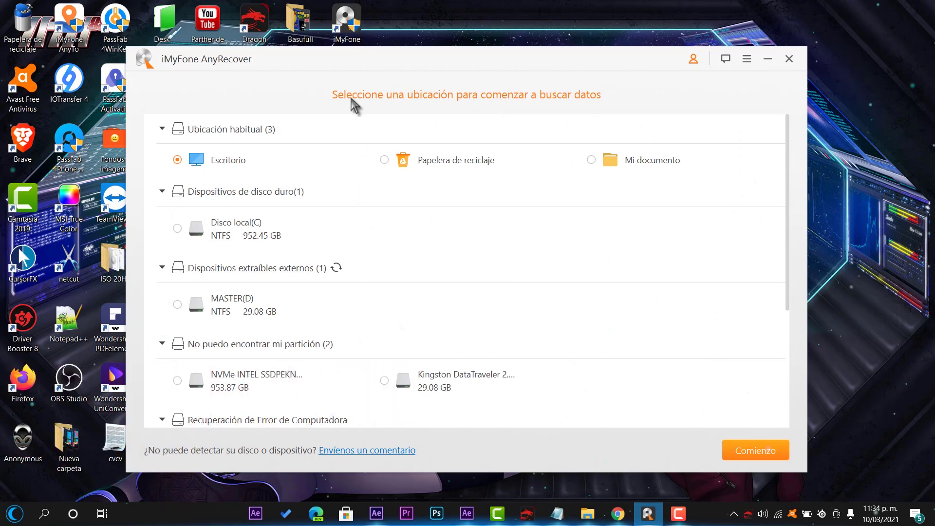
pyautogui.scroll(-5, 329, 290)
pyautogui.scroll(3, 495, 286)
pyautogui.scroll(-3, 496, 243)
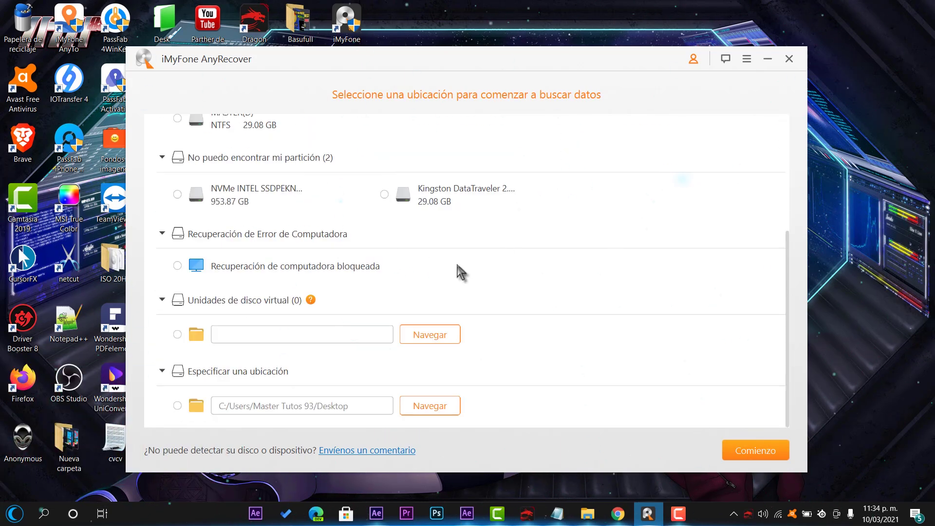
pyautogui.scroll(5, 346, 236)
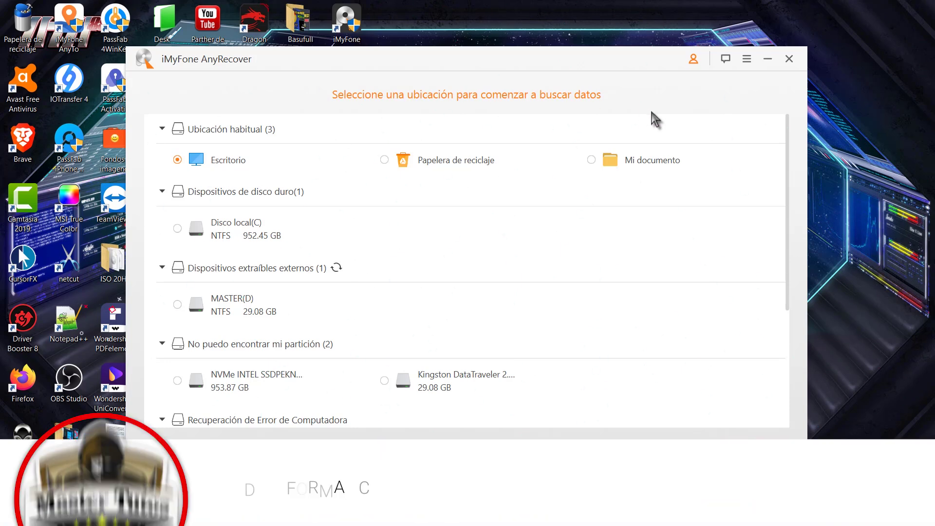
# Step: Exit iMyFone AnyRecover, confirming the exit and dismissing the feedback survey without sending a rating
pyautogui.click(788, 59)
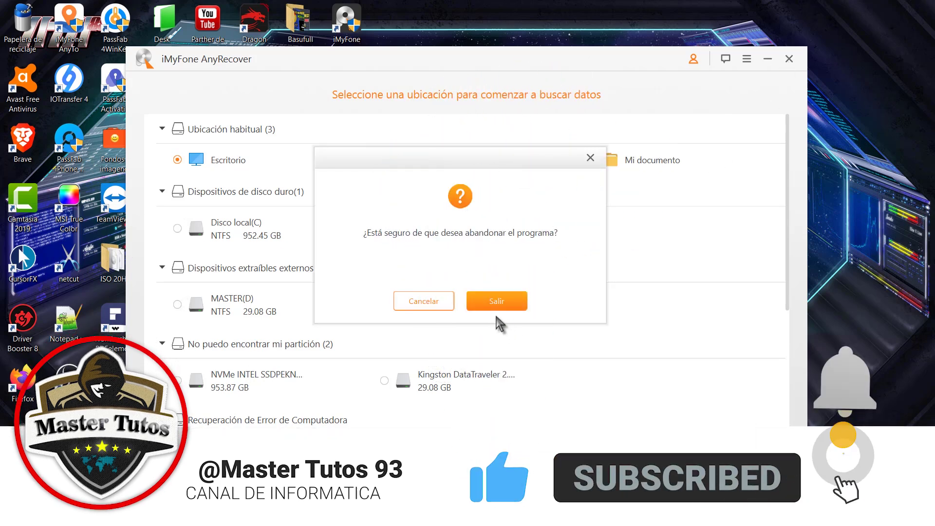
pyautogui.click(495, 299)
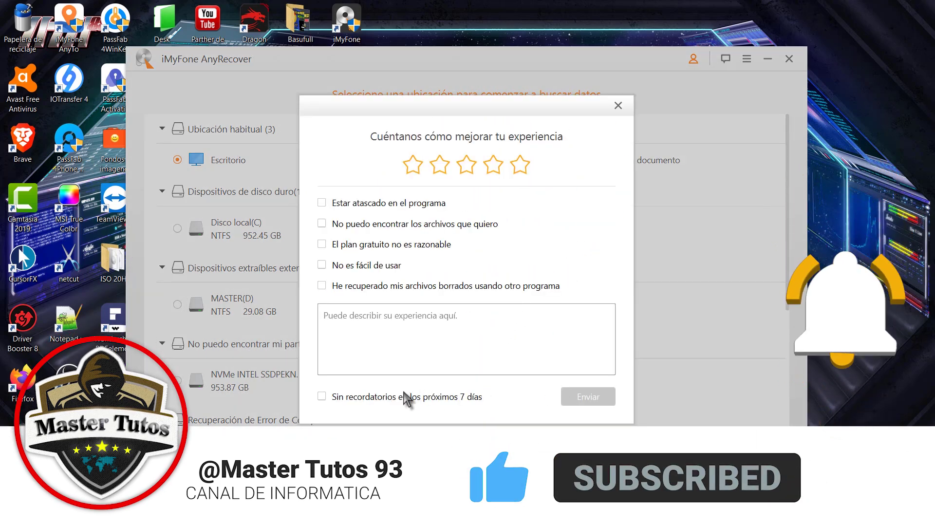
pyautogui.click(618, 106)
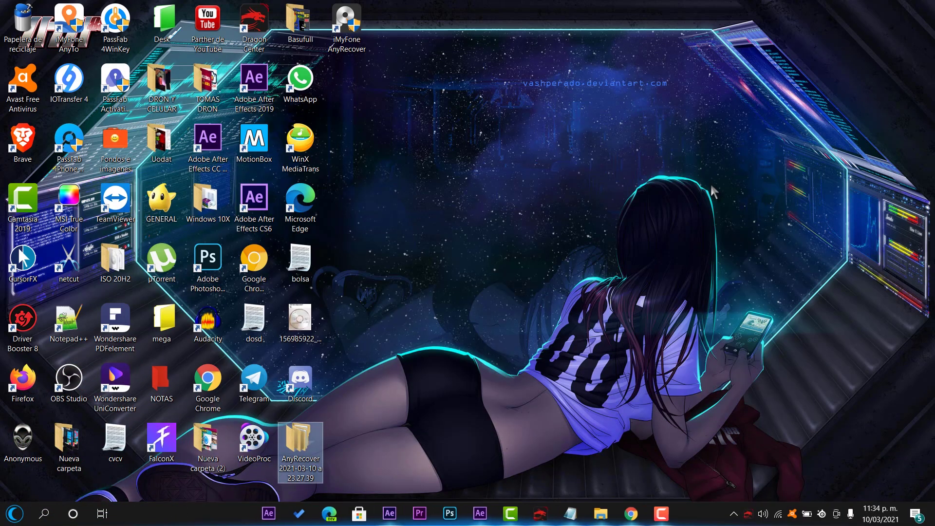